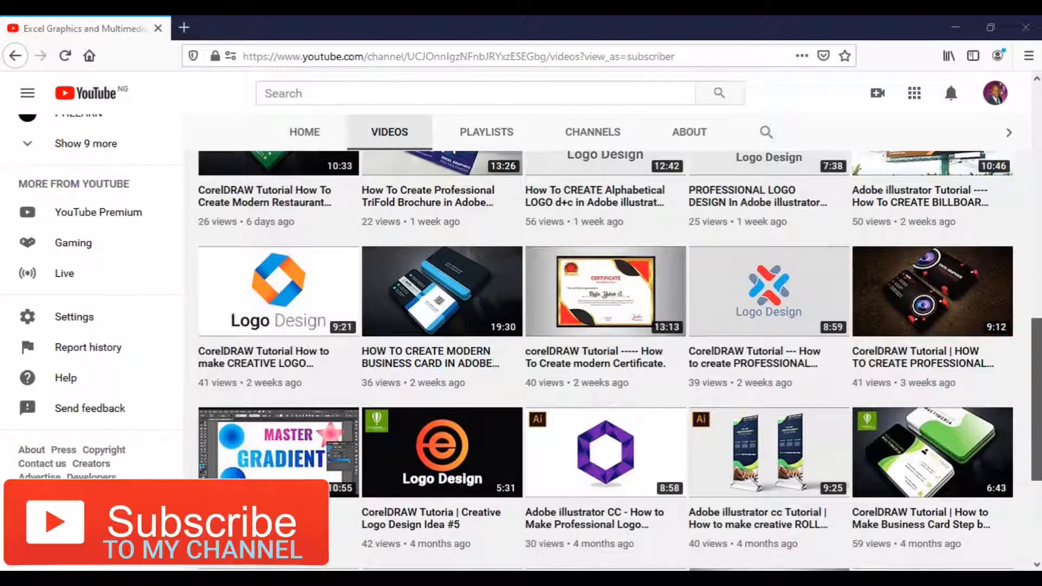
drag(1038, 456, 1038, 189)
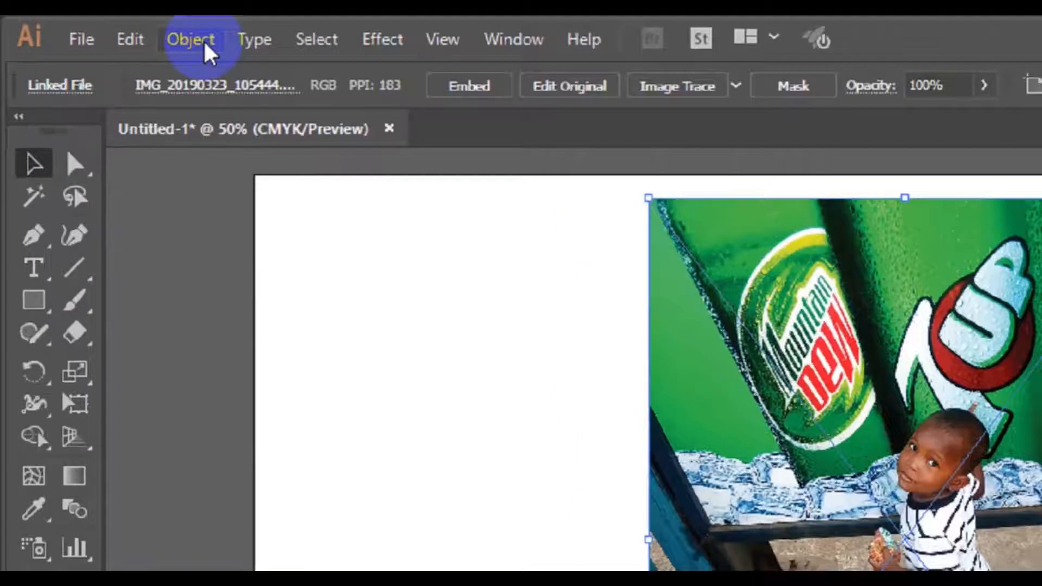
Lock the selected photo of the boy on the artboard.
click(116, 30)
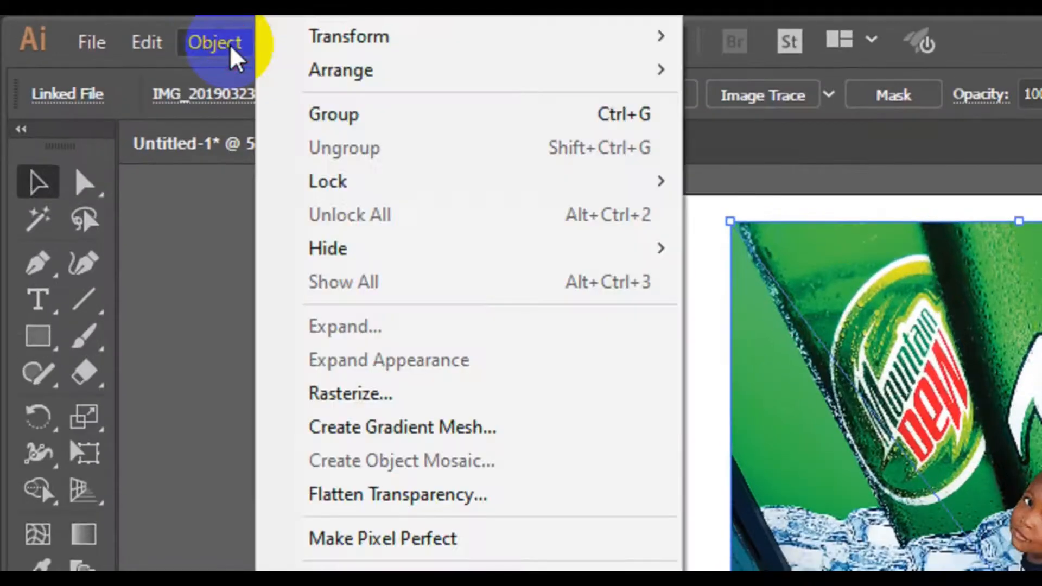
mouse_move(433, 182)
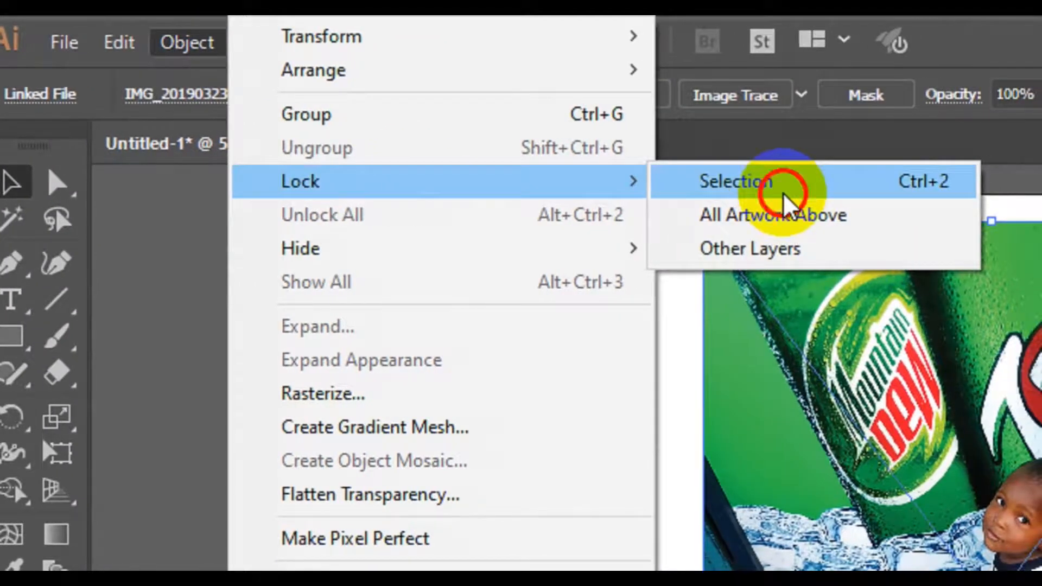
click(787, 200)
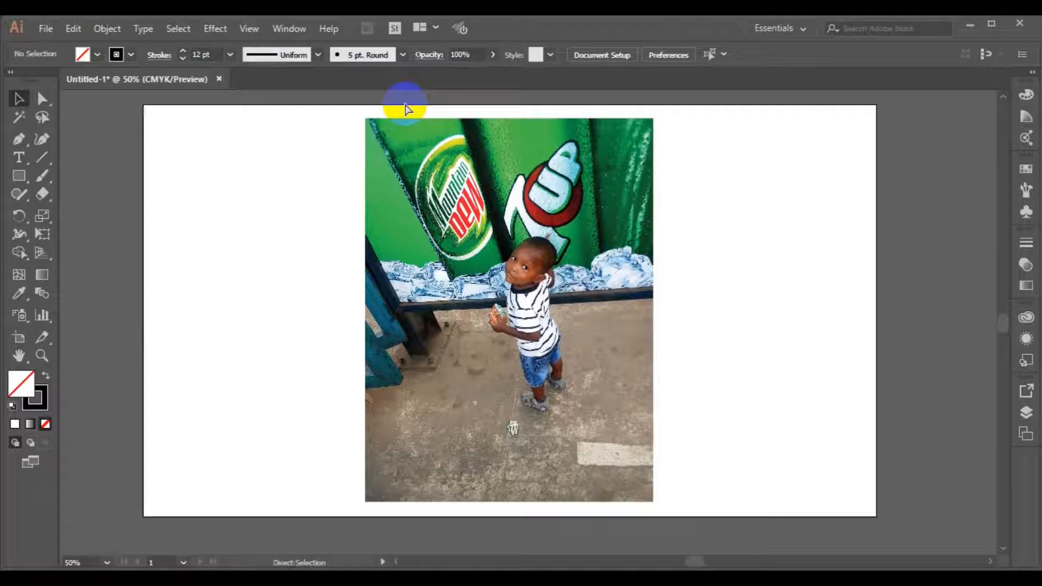
Choose the Pen tool and set the stroke weight to 5 pt for tracing over the photo.
scroll(404, 101, up, 1)
scroll(404, 101, up, 1)
key(plus)
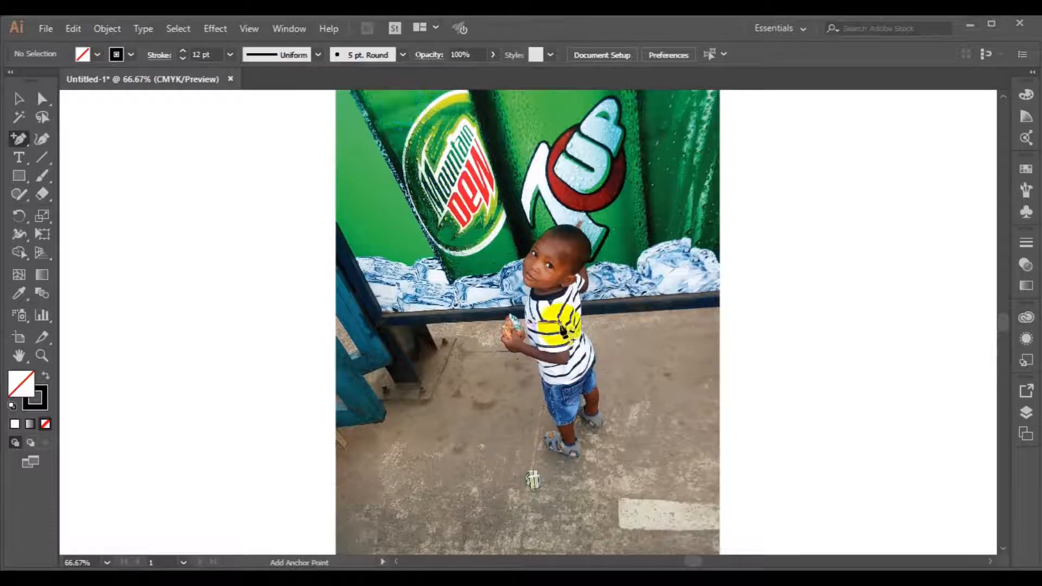
scroll(565, 331, up, 1)
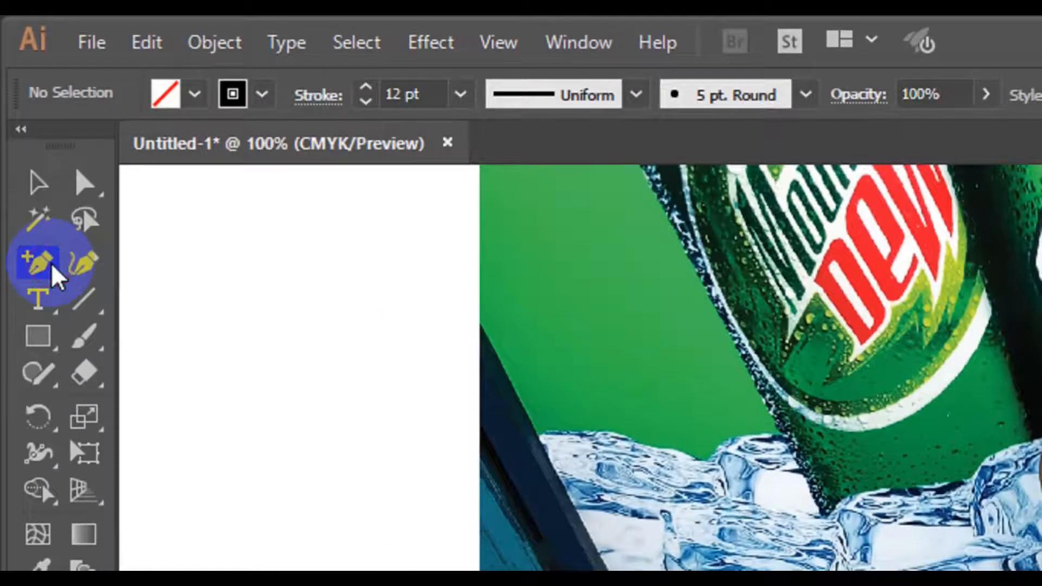
click(52, 266)
mouse_move(54, 280)
mouse_down()
mouse_move(121, 282)
mouse_move(148, 270)
mouse_up()
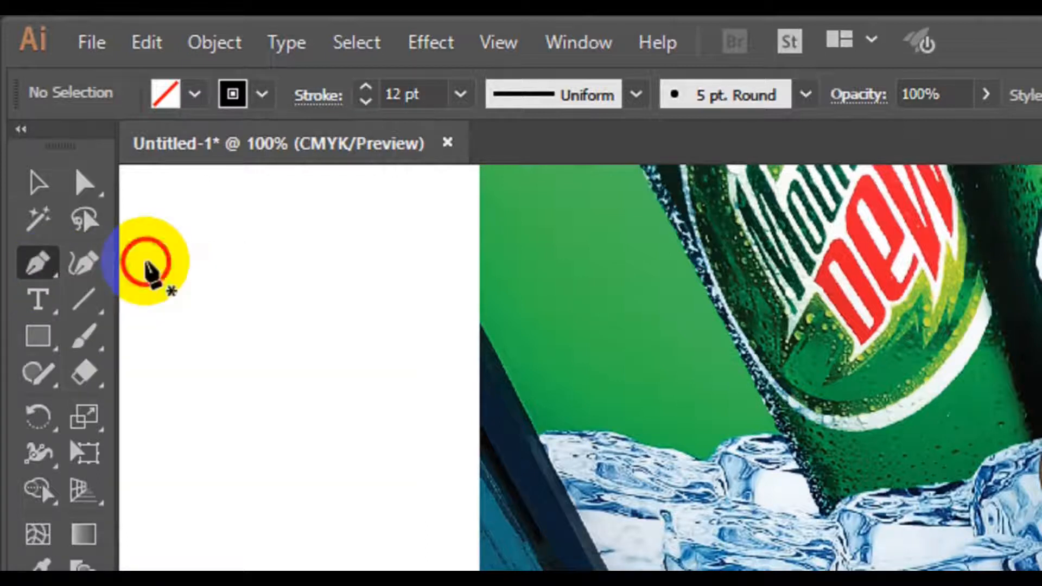
click(196, 94)
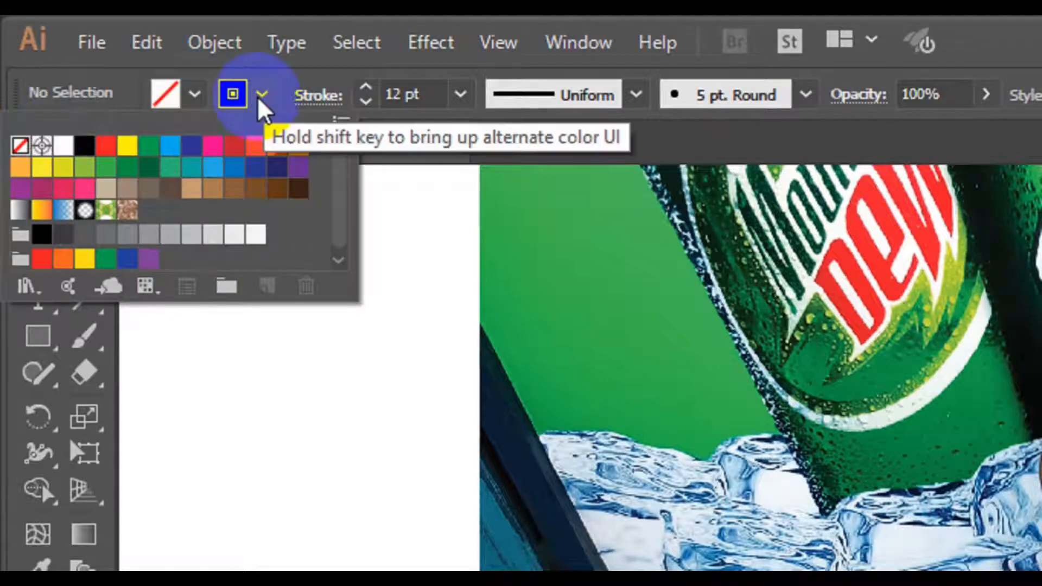
click(258, 104)
click(461, 96)
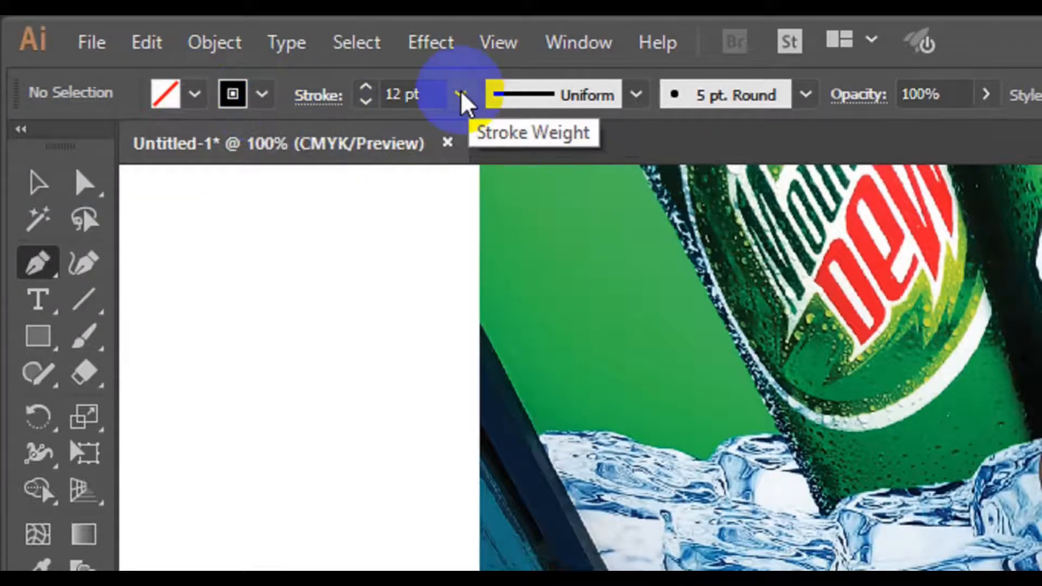
click(499, 361)
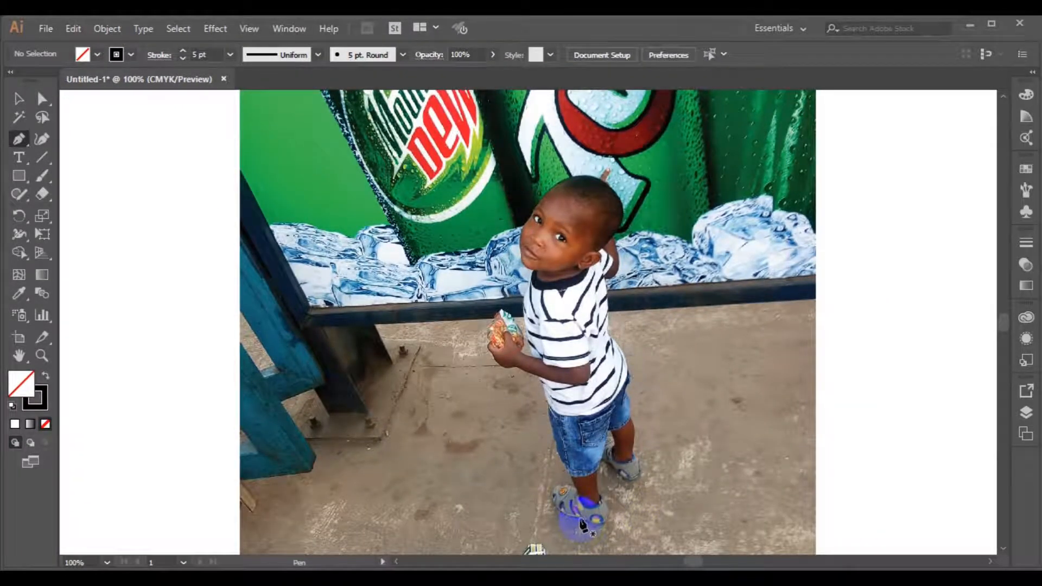
Trace the boy's outline from the toe of his front shoe up the leg and shorts to the shirt hem.
drag(576, 522, 565, 518)
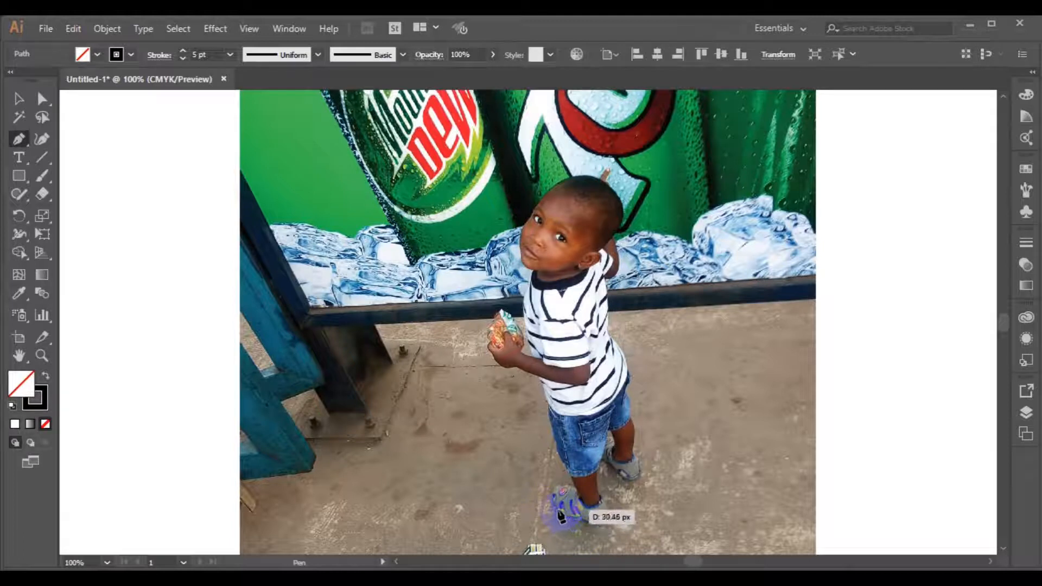
click(558, 511)
drag(557, 488, 559, 446)
click(555, 439)
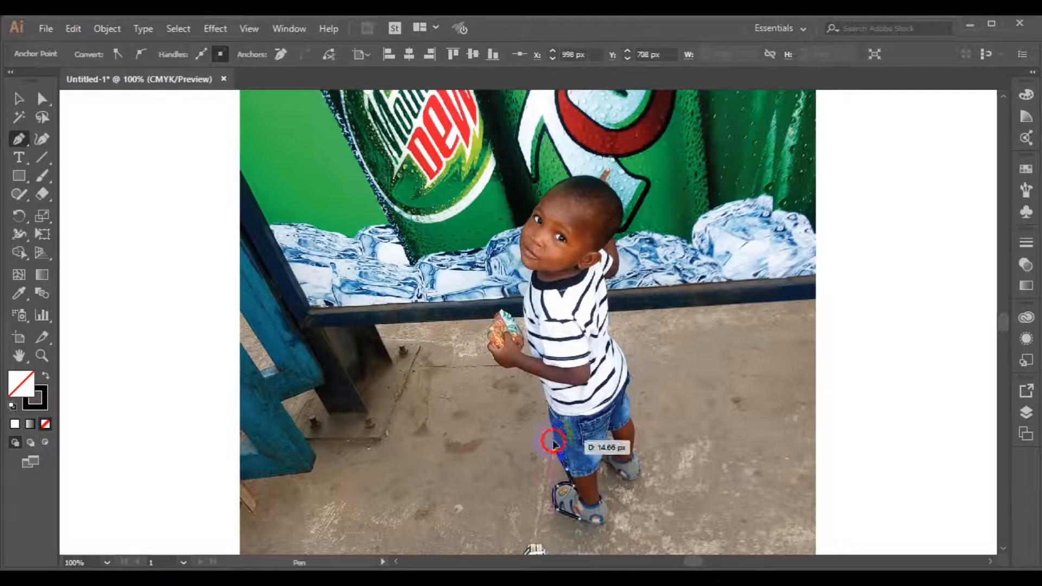
click(549, 411)
Continue the outline up the lower front of the shirt and along the underside of the forearm to the hand.
drag(550, 413, 543, 385)
drag(543, 385, 518, 374)
drag(529, 371, 503, 374)
click(500, 370)
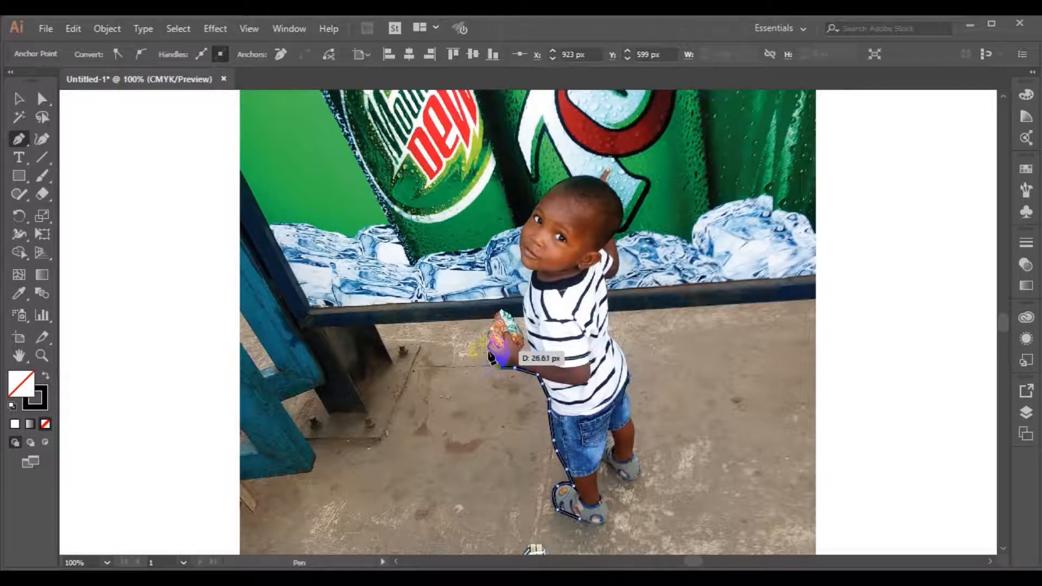
Extend the path around the boy's hand and the snack he is holding.
click(488, 350)
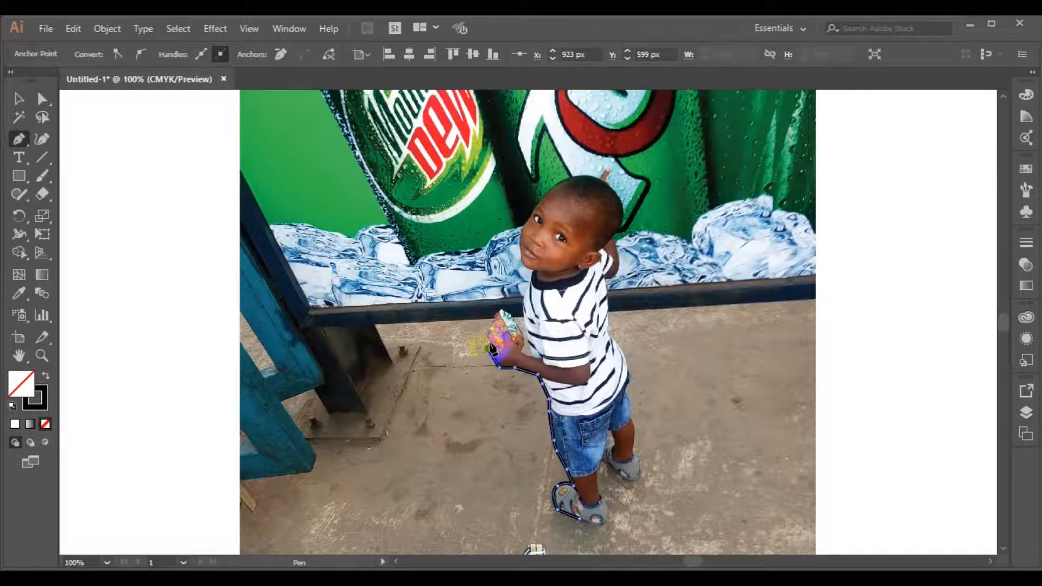
click(489, 341)
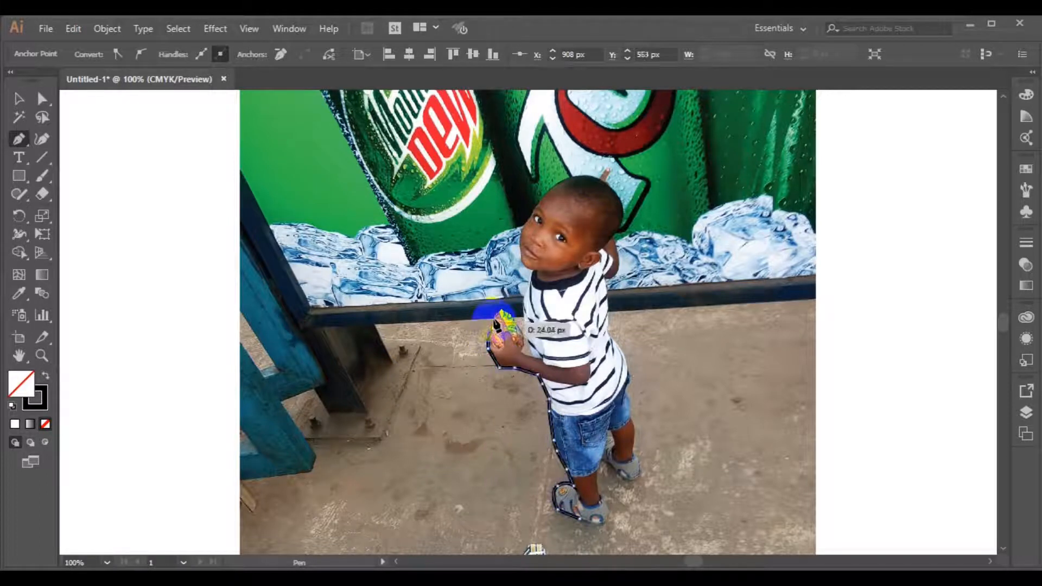
click(498, 319)
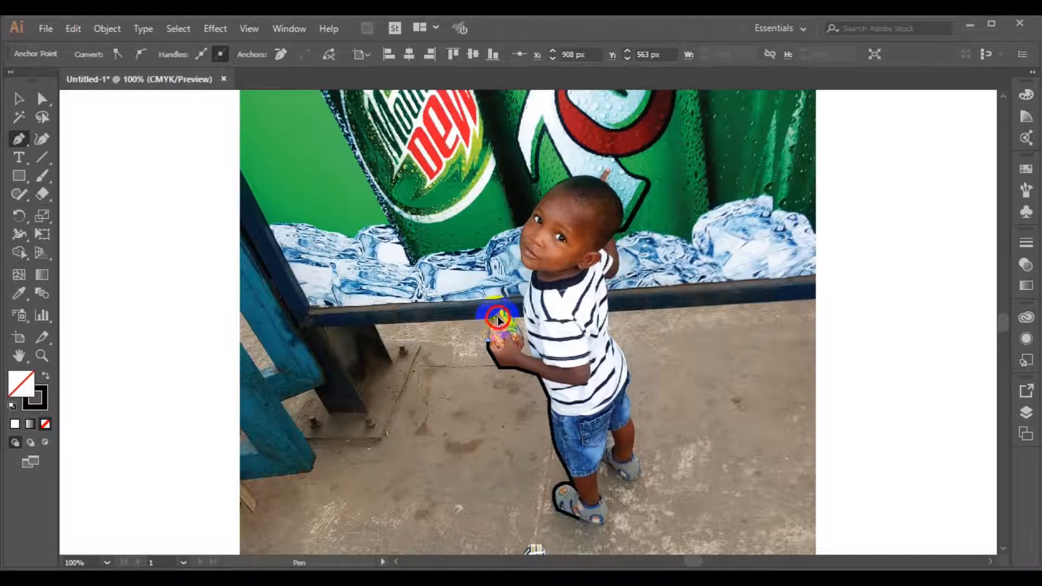
drag(495, 318, 506, 312)
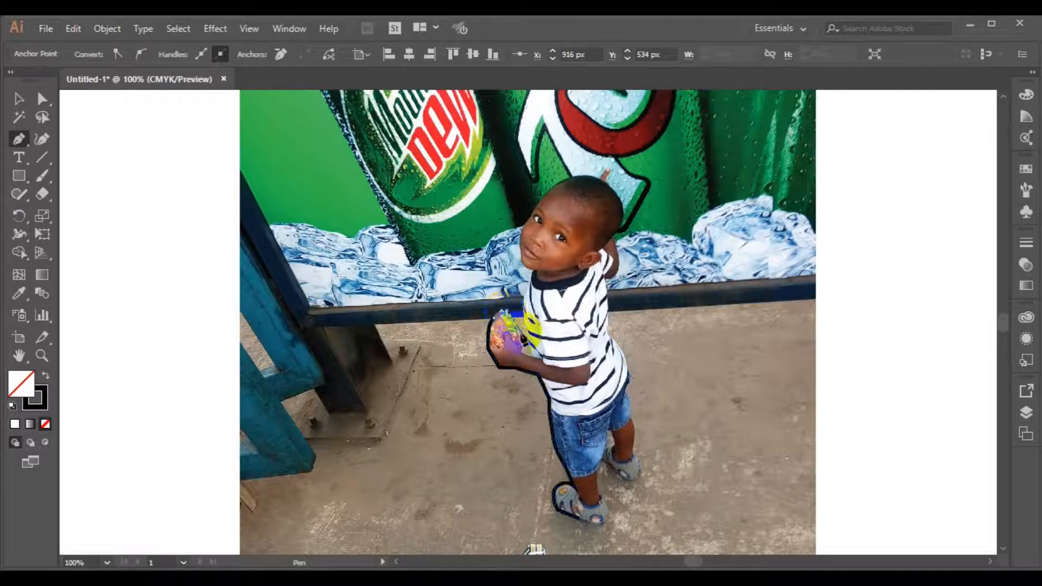
click(505, 313)
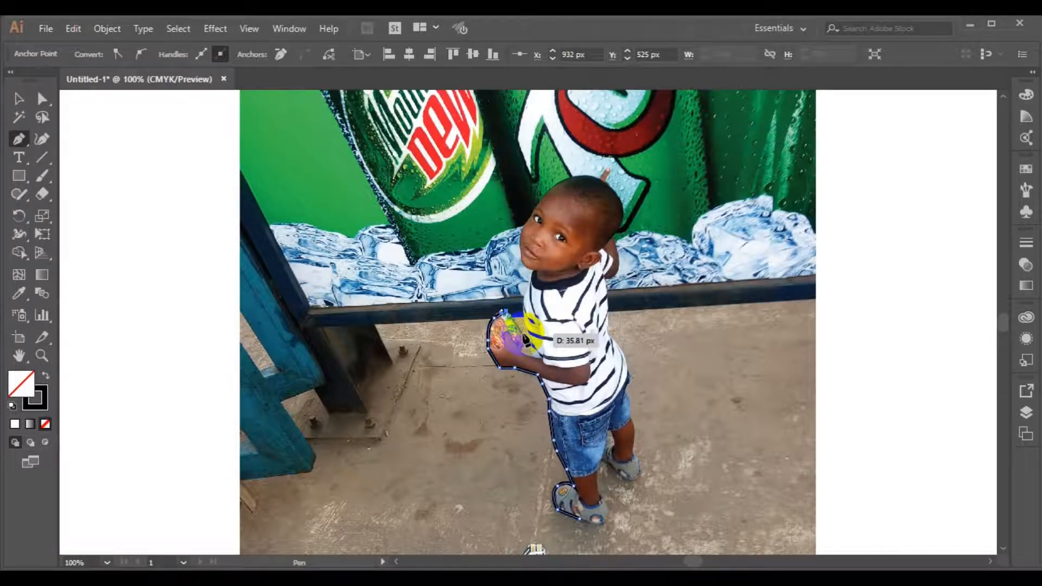
click(520, 332)
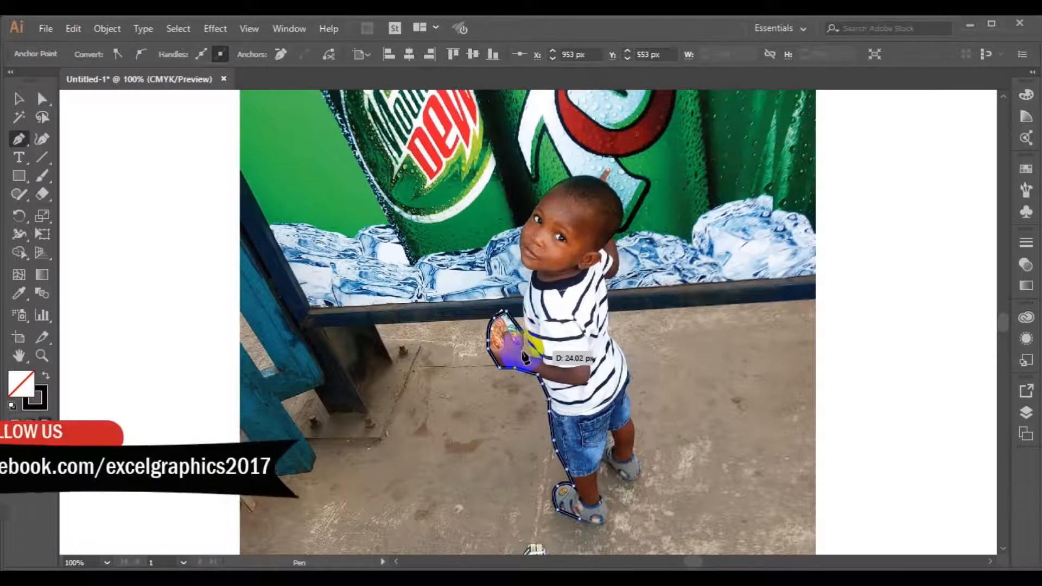
Continue the path along the wrist and up the front of the striped shirt to the chin.
click(521, 360)
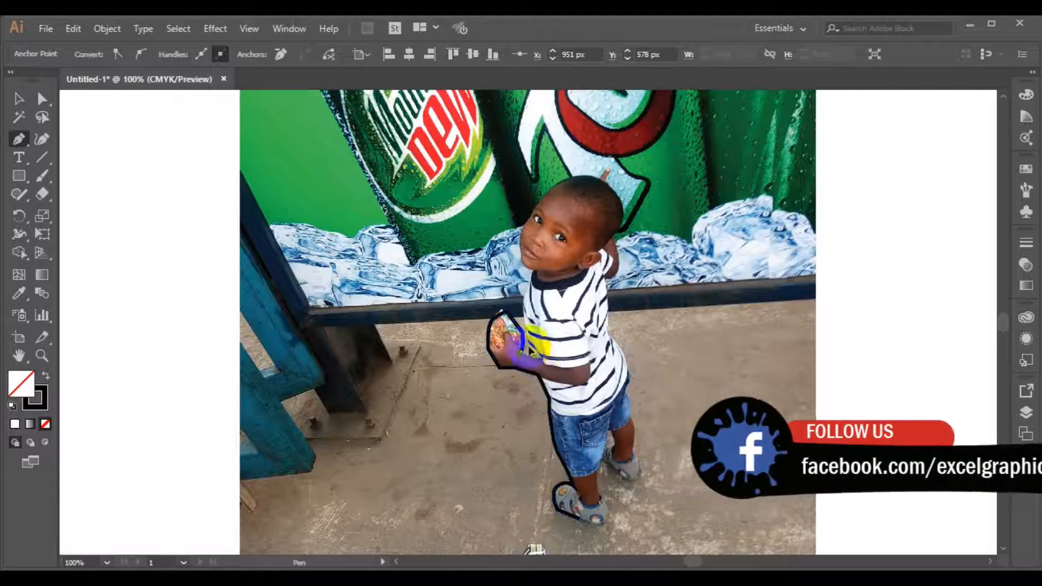
click(534, 362)
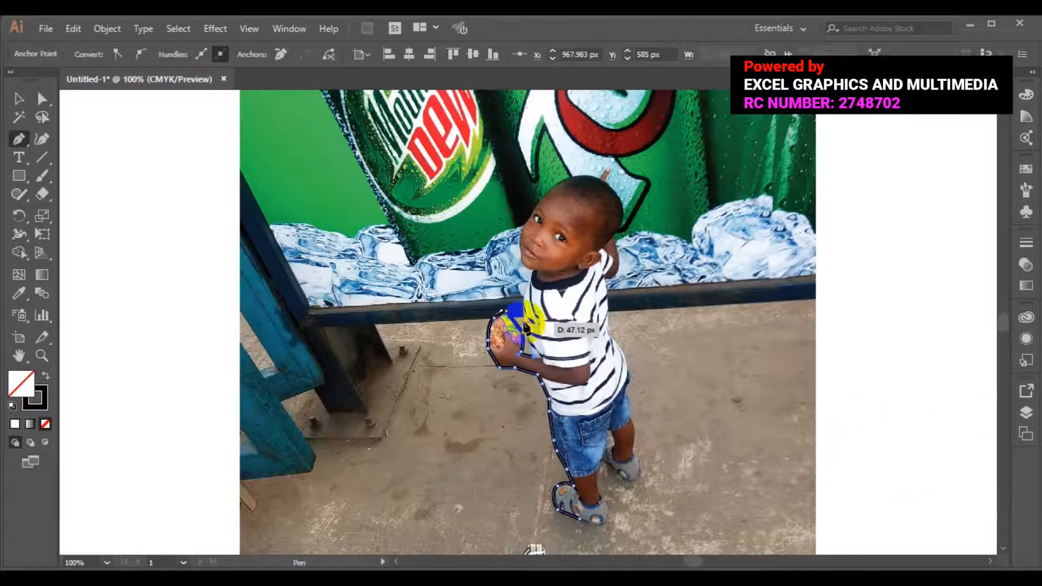
click(535, 278)
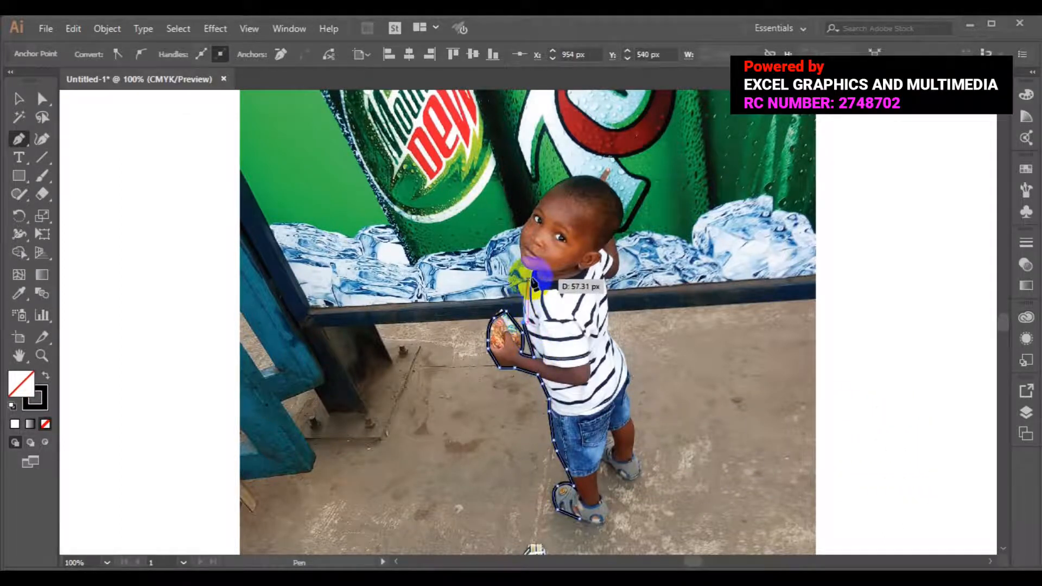
click(541, 268)
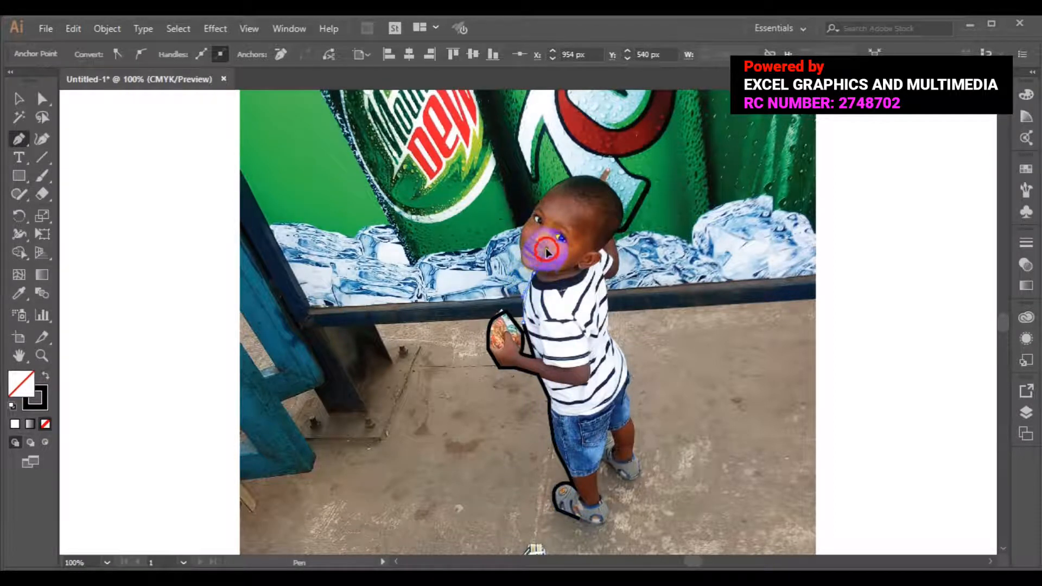
Trace around the boy's face and the top of his head, including the small tip sticking up behind it.
mouse_move(547, 247)
mouse_down()
mouse_move(536, 274)
mouse_move(525, 233)
mouse_move(514, 235)
mouse_move(539, 277)
mouse_move(517, 233)
mouse_move(559, 181)
mouse_move(620, 186)
mouse_up()
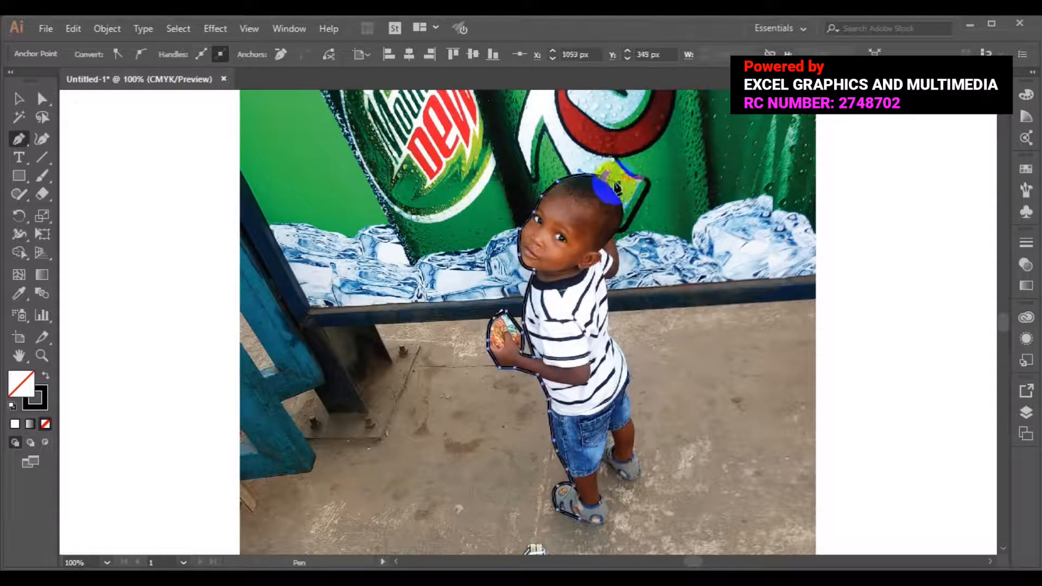
click(597, 178)
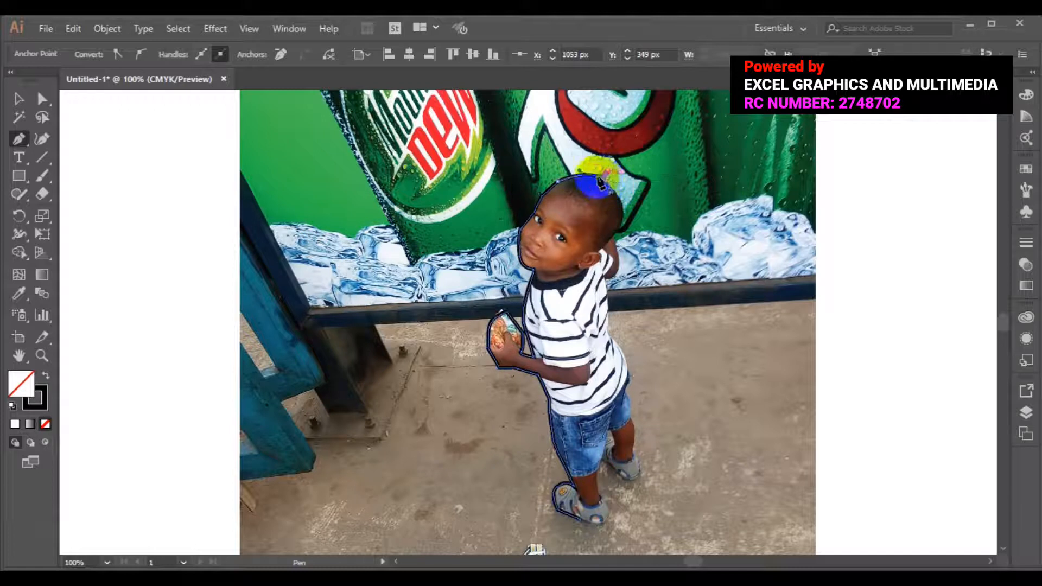
drag(607, 167, 609, 174)
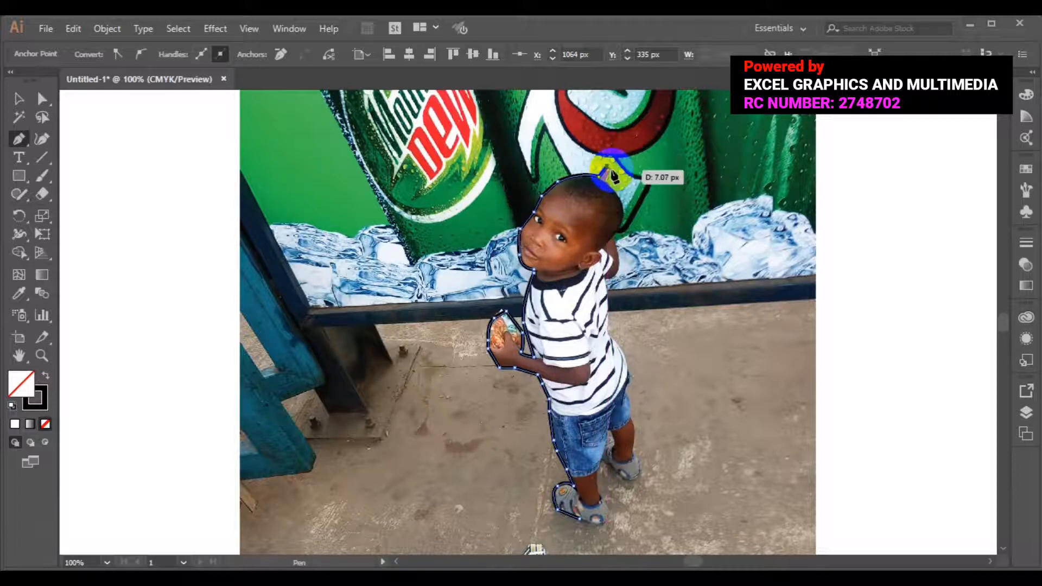
click(612, 177)
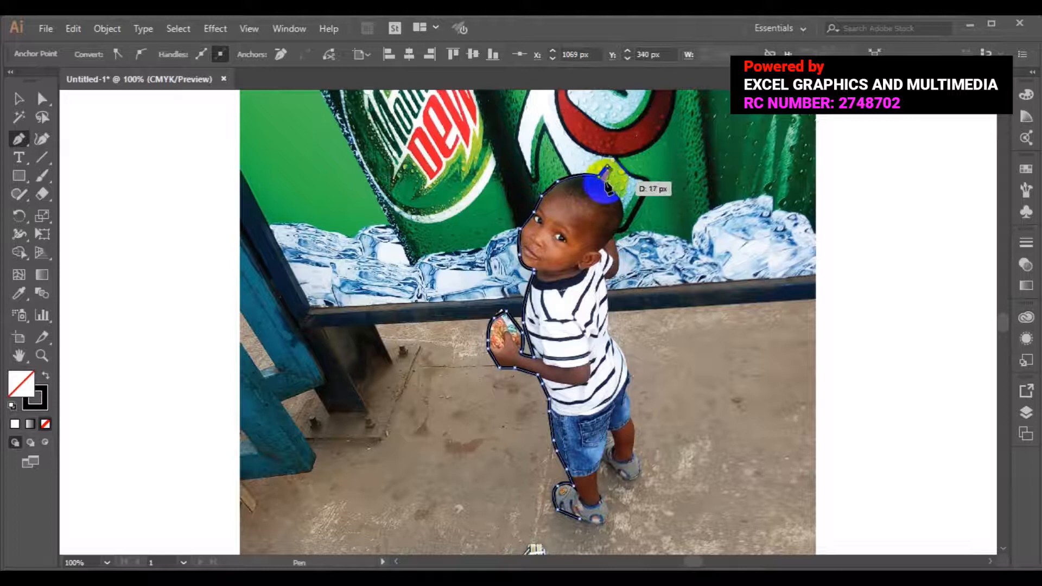
click(605, 182)
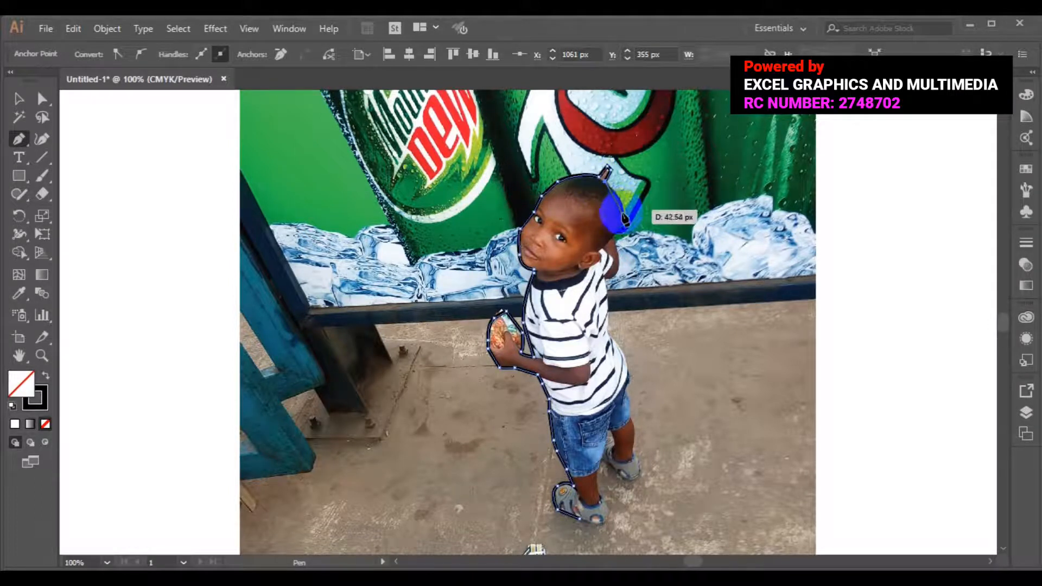
Carry the outline down the back of the head and around the raised arm behind it.
click(624, 217)
drag(624, 218, 622, 244)
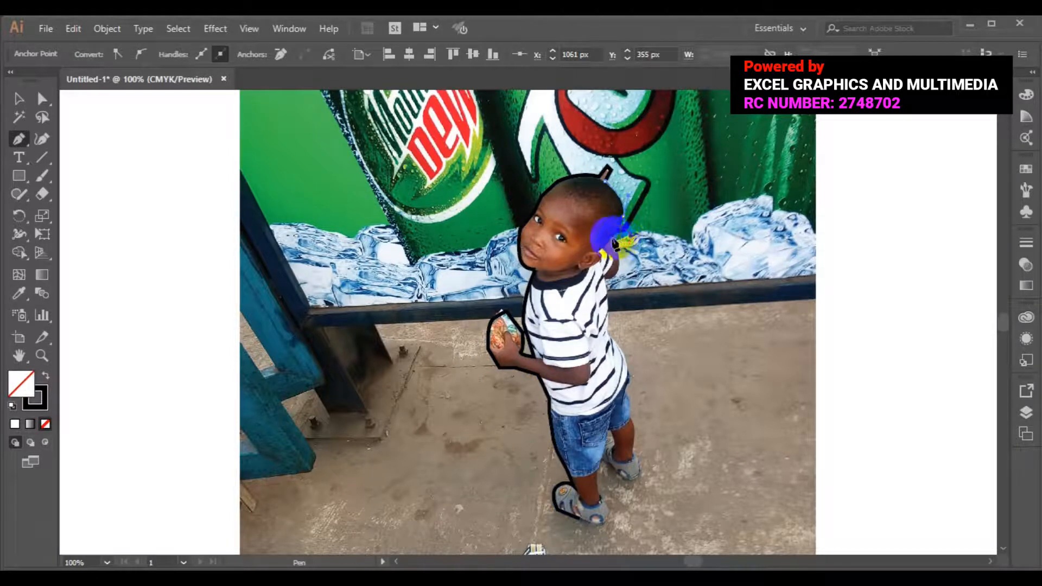
click(626, 232)
click(614, 243)
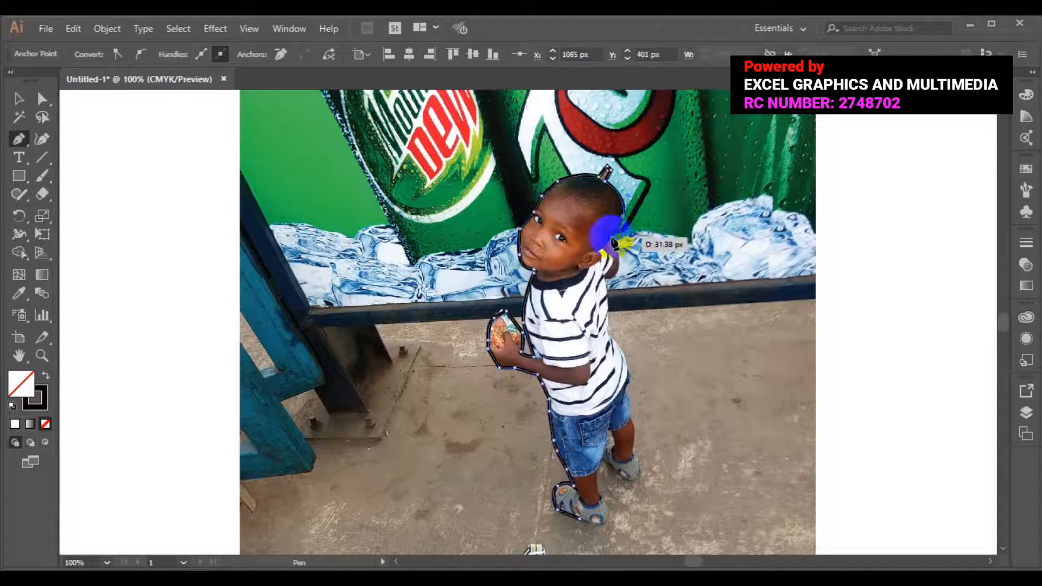
ctrl+click(628, 276)
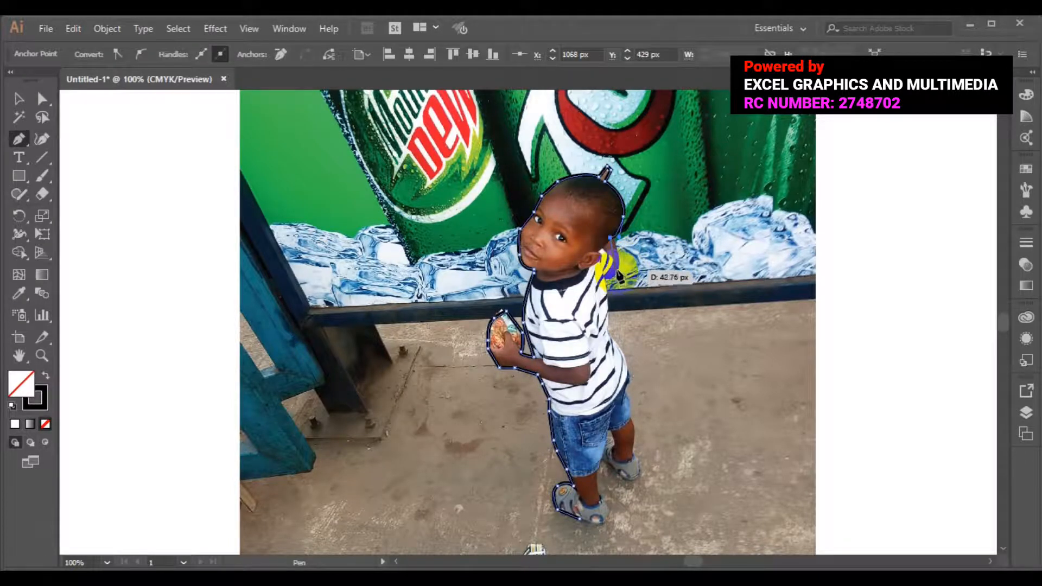
ctrl+click(619, 276)
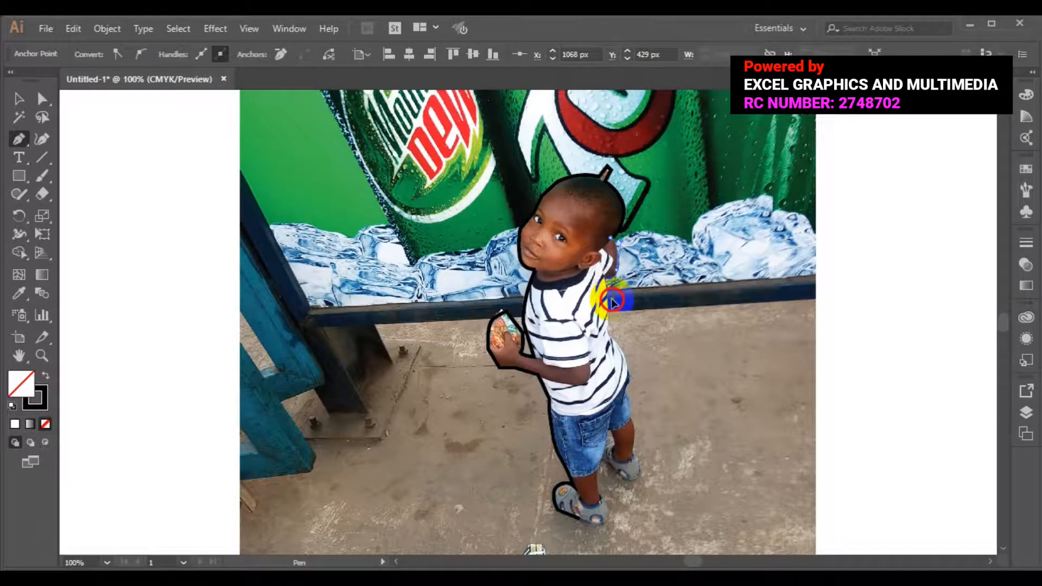
drag(613, 298, 614, 299)
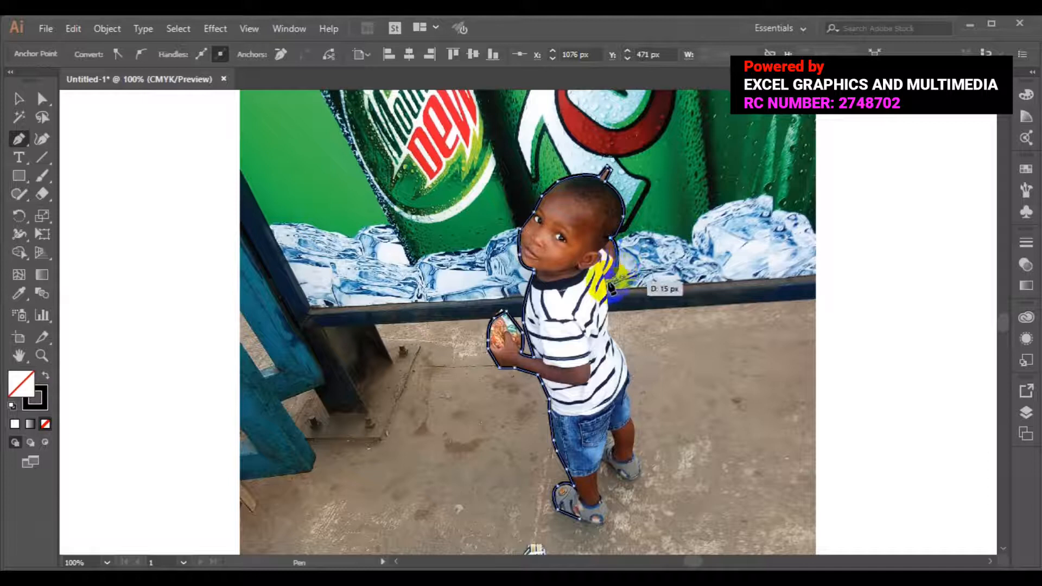
Continue the outline down the back of the striped shirt and shorts and along the rear leg to the ankle.
drag(606, 282, 637, 439)
click(637, 441)
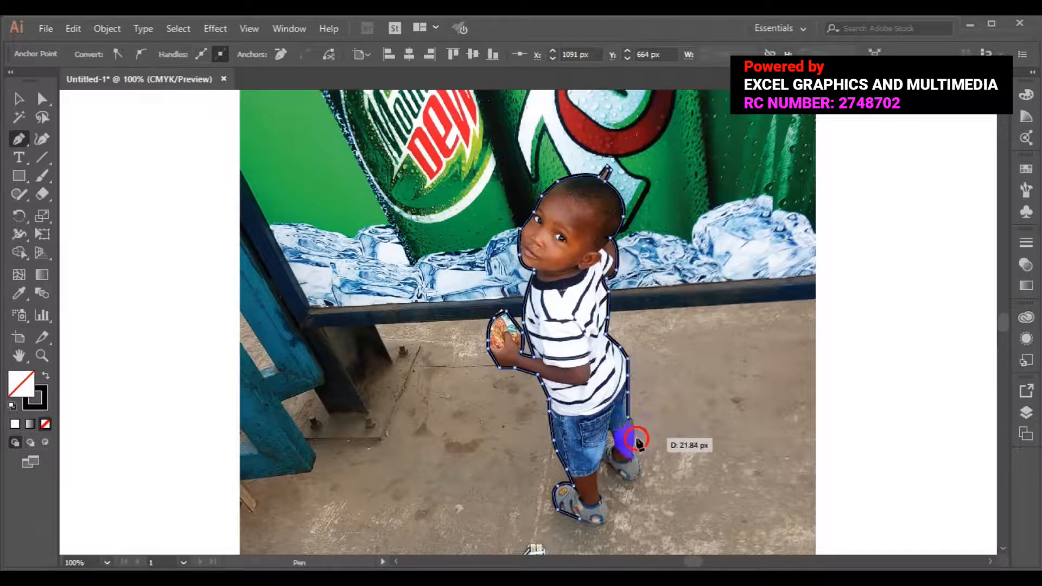
click(635, 455)
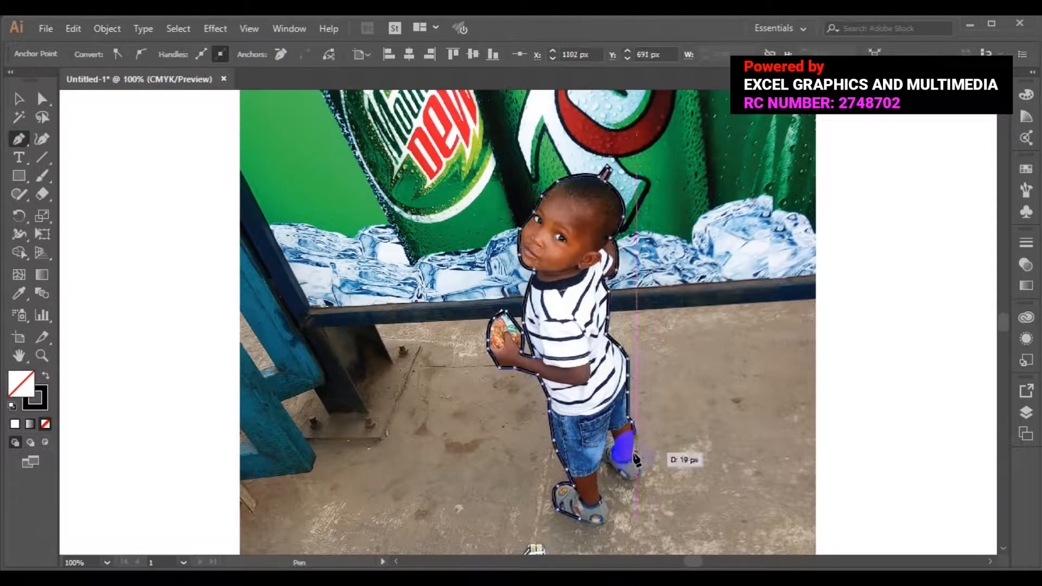
drag(636, 458, 636, 461)
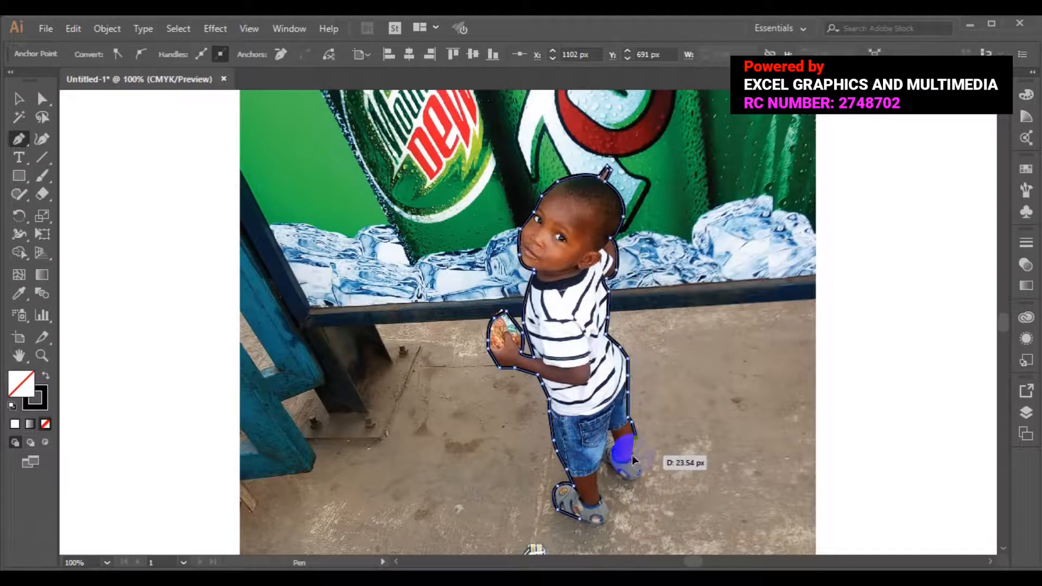
click(633, 457)
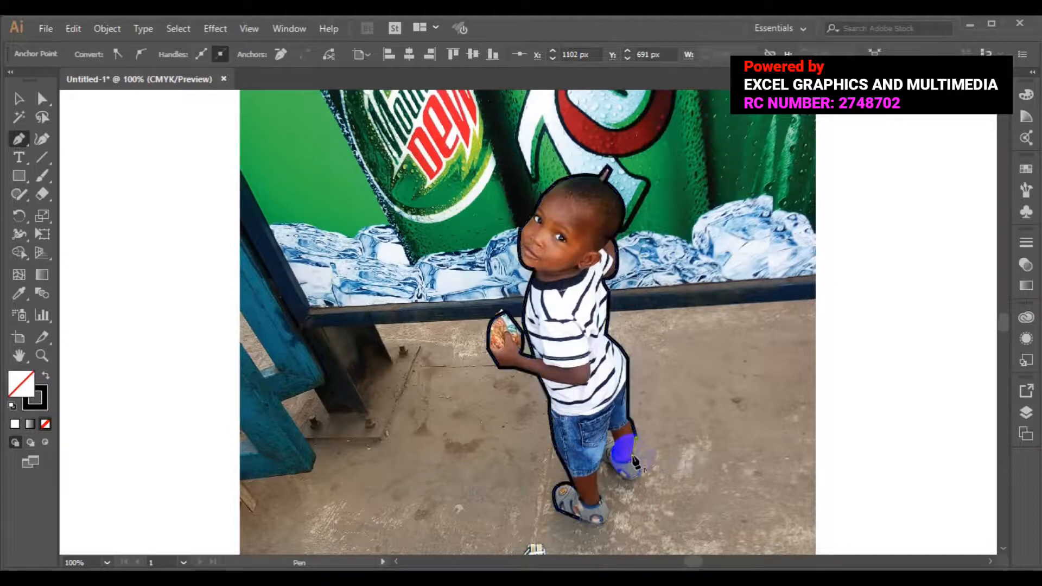
Carry the path around the rear foot's sandal and back up toward the gap between the legs.
drag(644, 474, 644, 482)
click(641, 477)
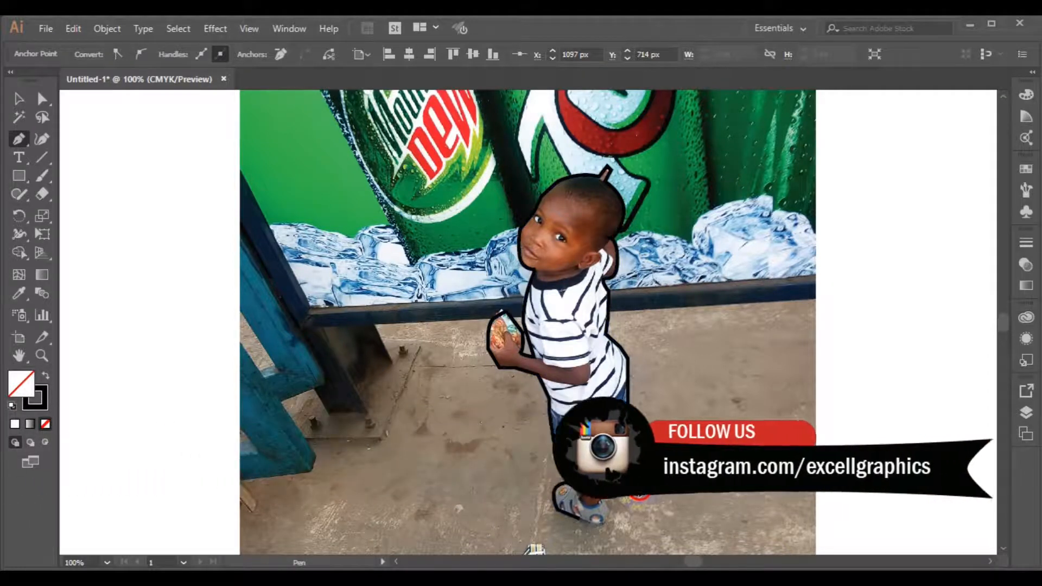
drag(641, 488, 641, 489)
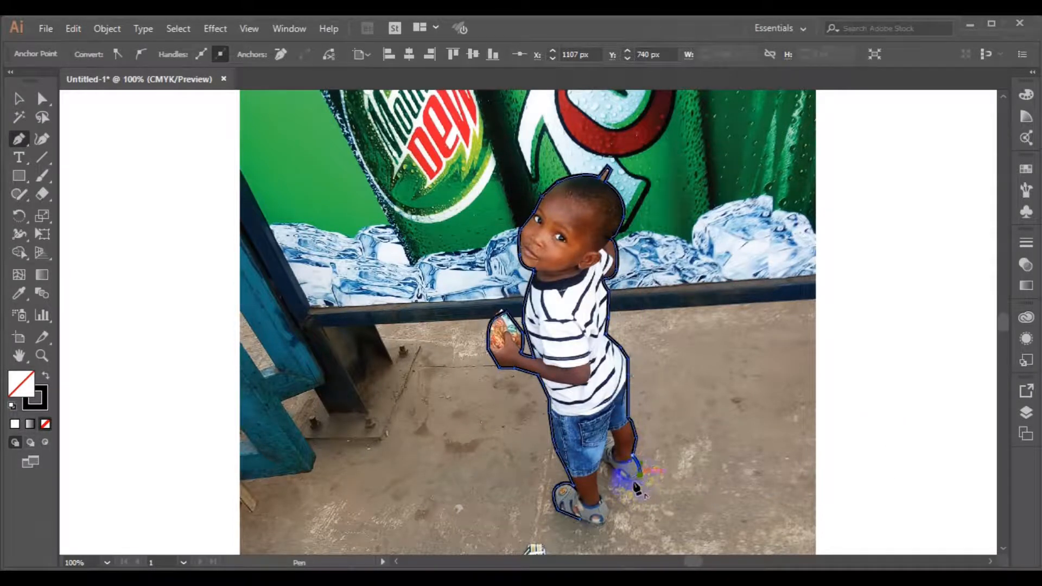
ctrl+click(617, 478)
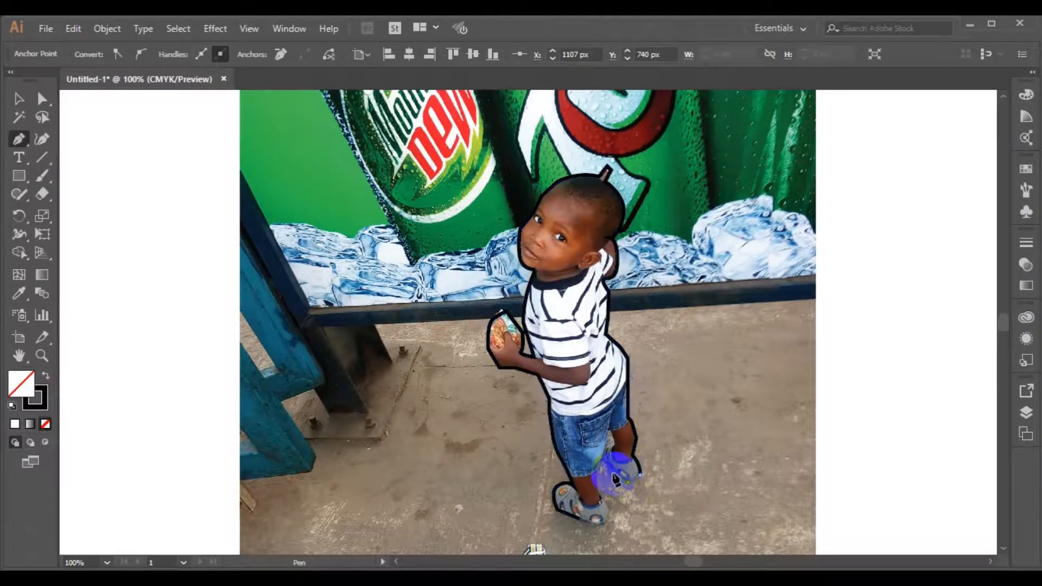
ctrl+click(607, 468)
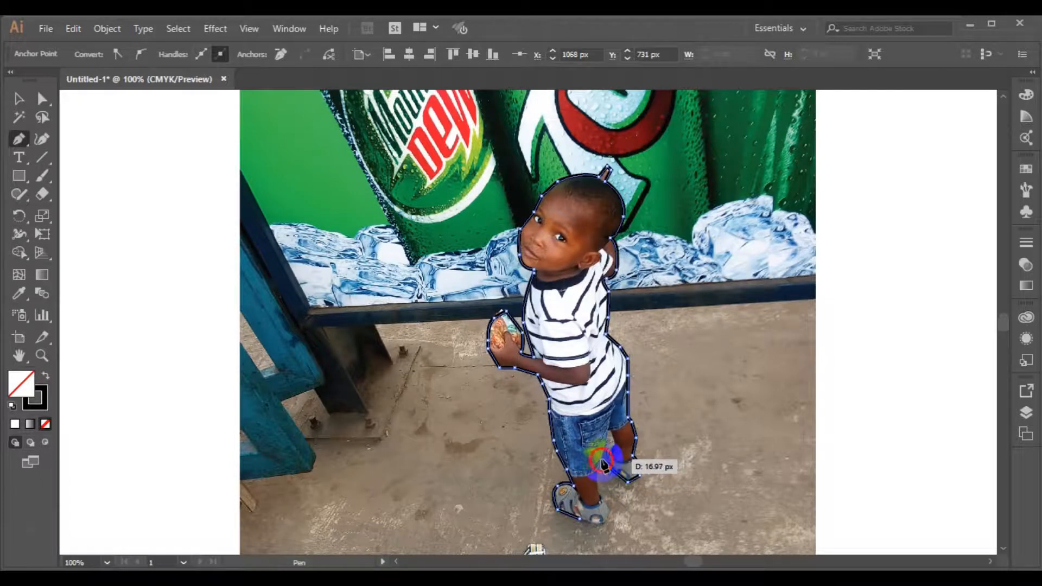
Trace the inner edge of the front leg and around its sandal, closing the path at its starting anchor.
click(601, 460)
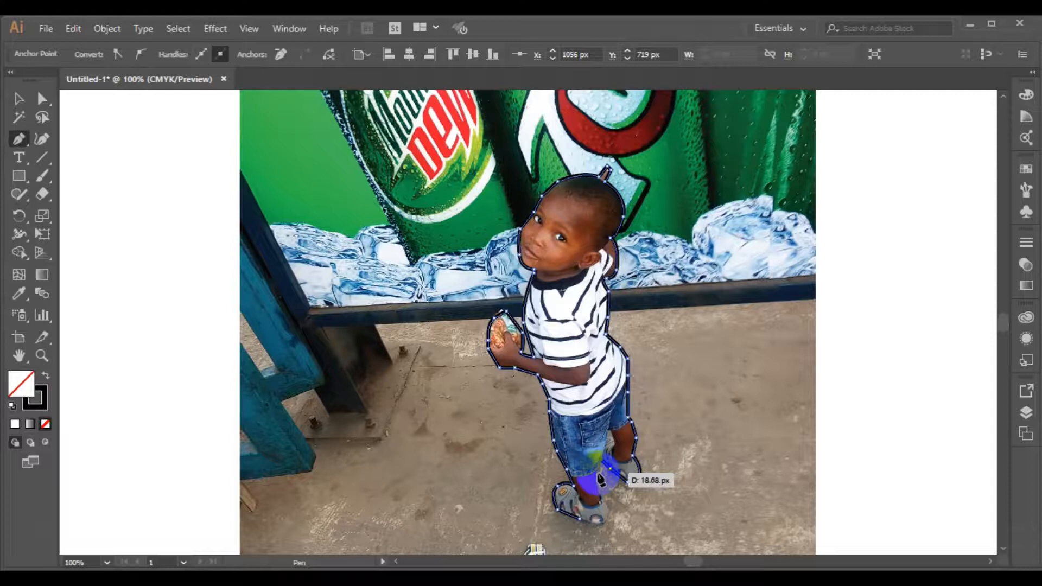
click(598, 479)
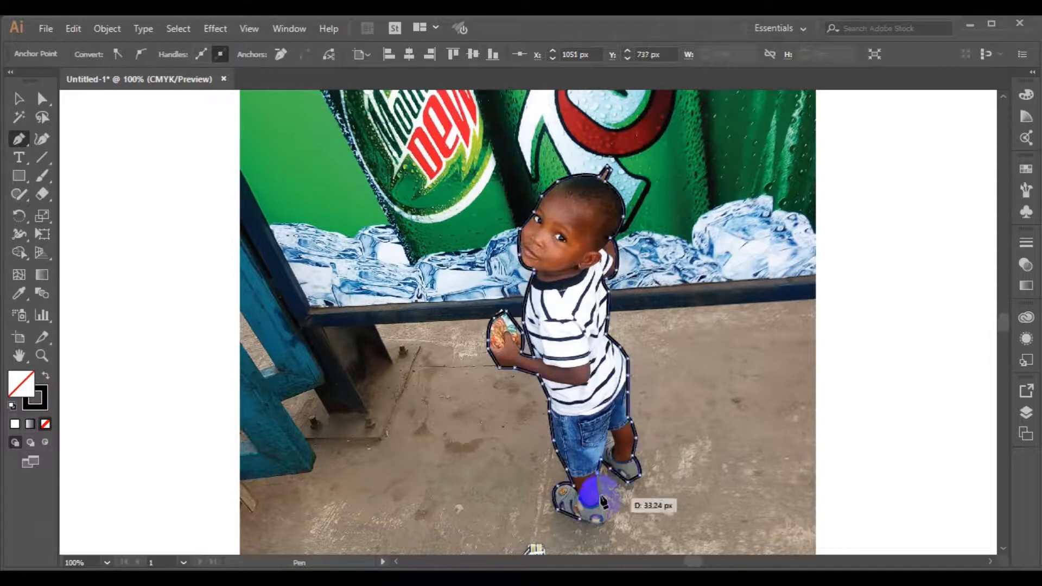
click(602, 497)
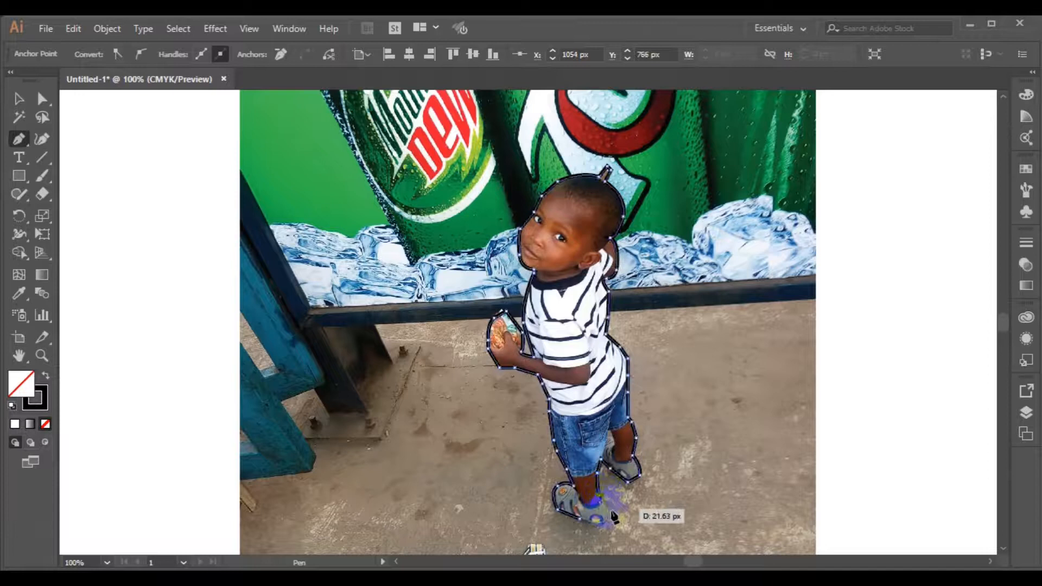
click(612, 514)
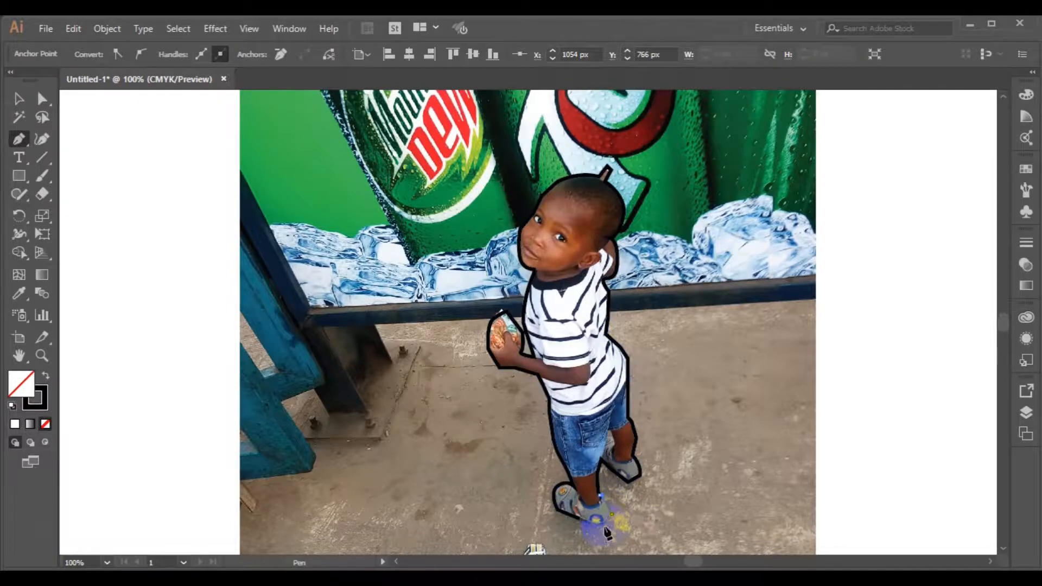
click(604, 524)
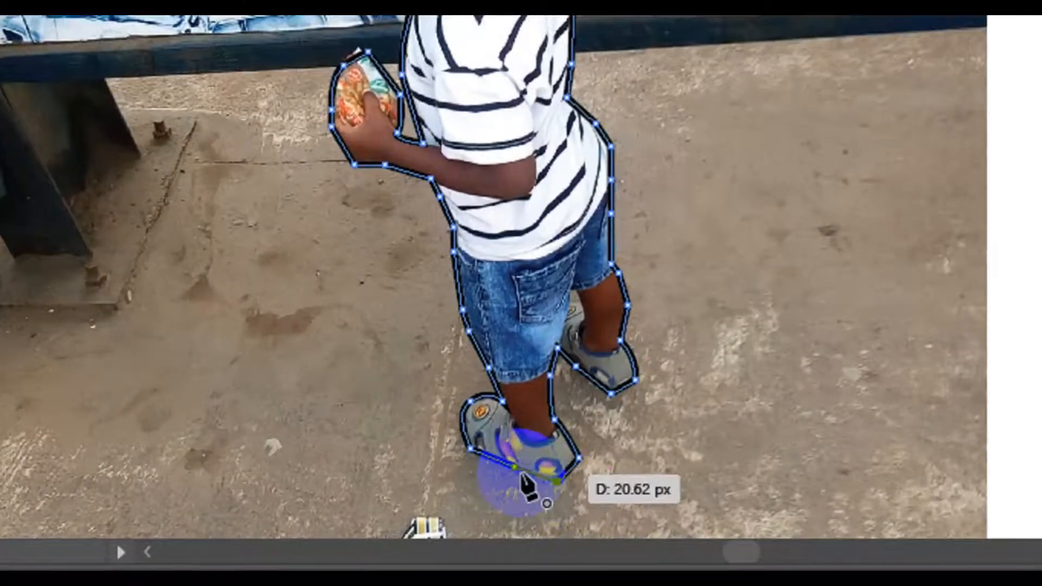
click(516, 467)
click(513, 464)
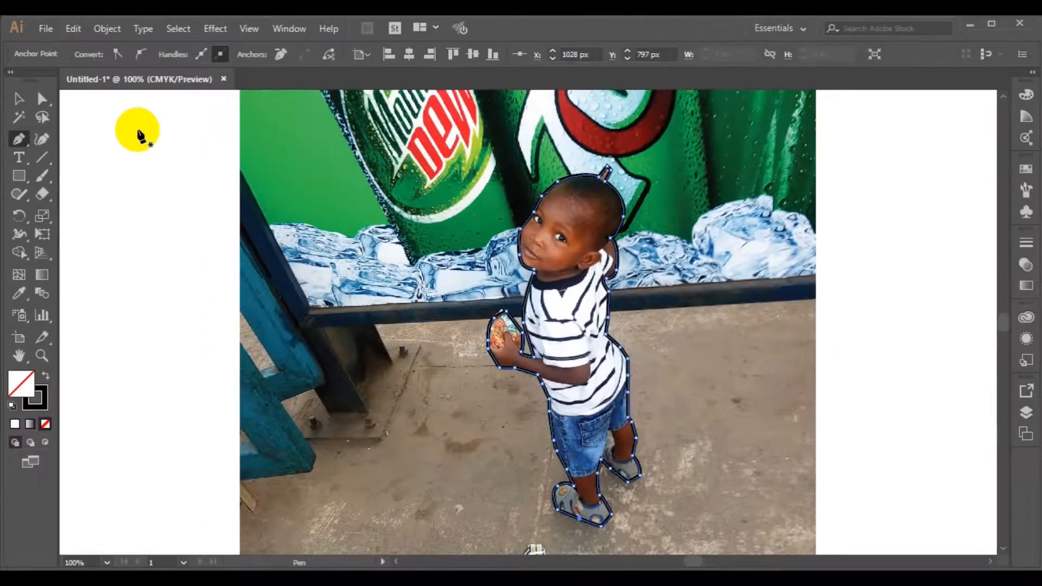
Select the finished outline around the boy and set its stroke weight to 8 pt.
click(16, 102)
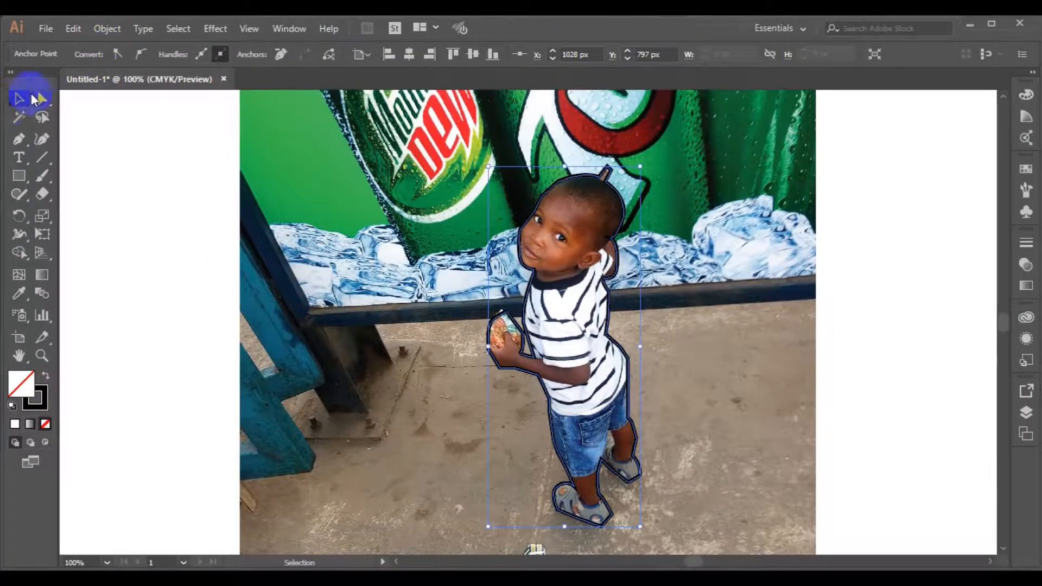
click(217, 220)
click(619, 347)
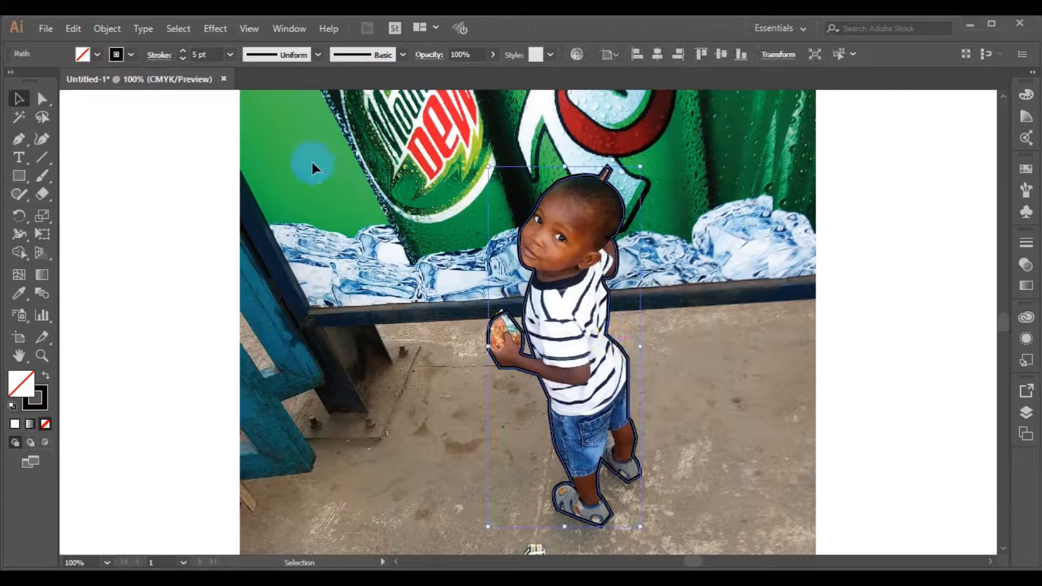
click(228, 55)
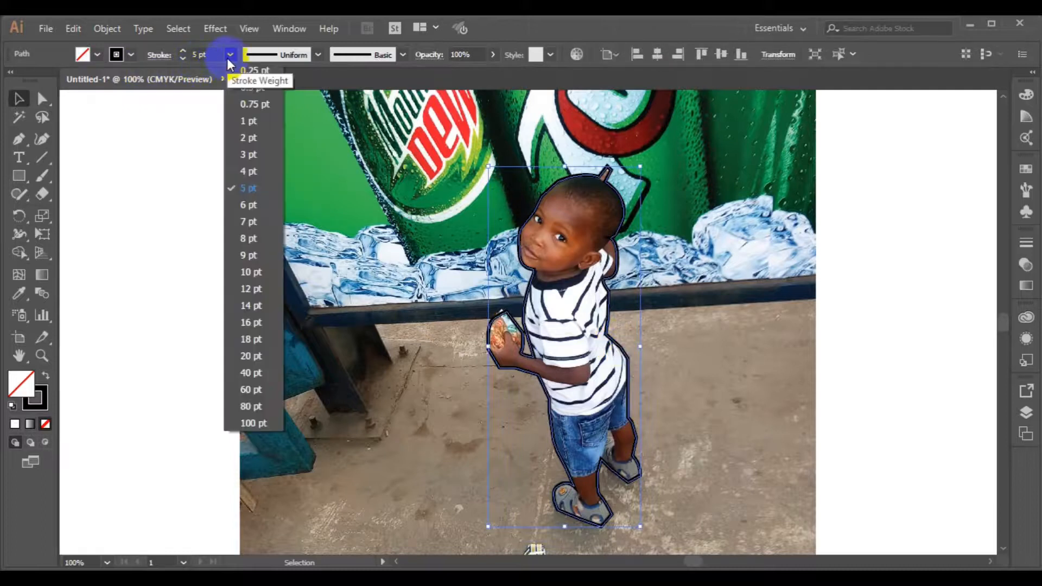
click(255, 237)
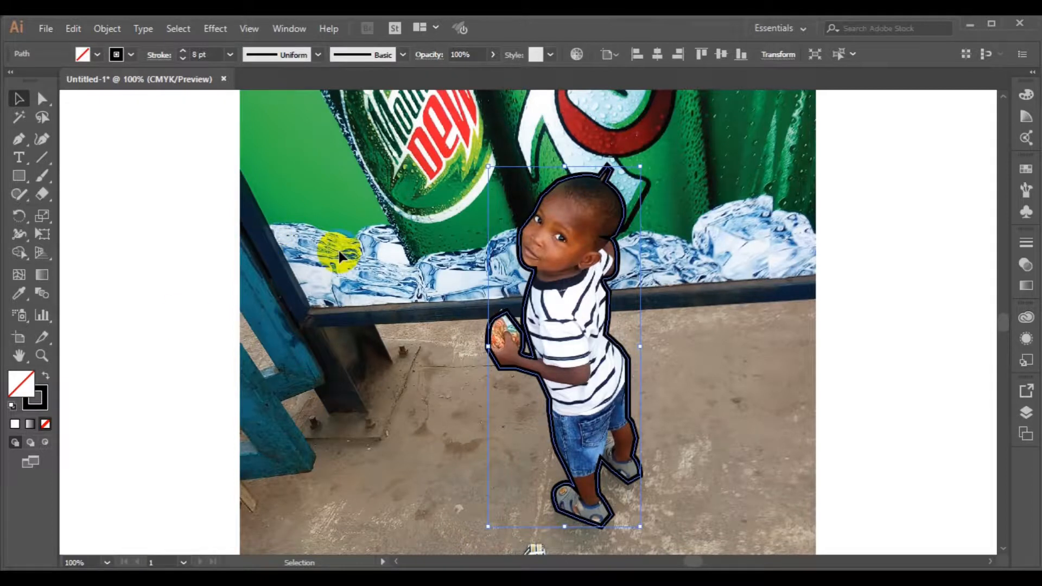
click(323, 212)
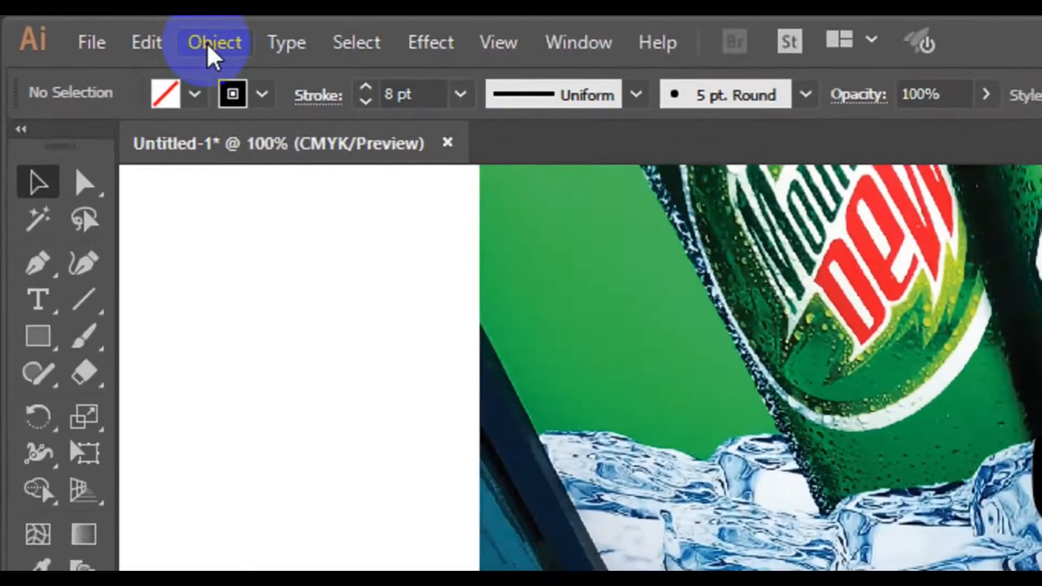
Unlock all objects to release the locked photo, leaving nothing selected.
click(211, 44)
click(475, 206)
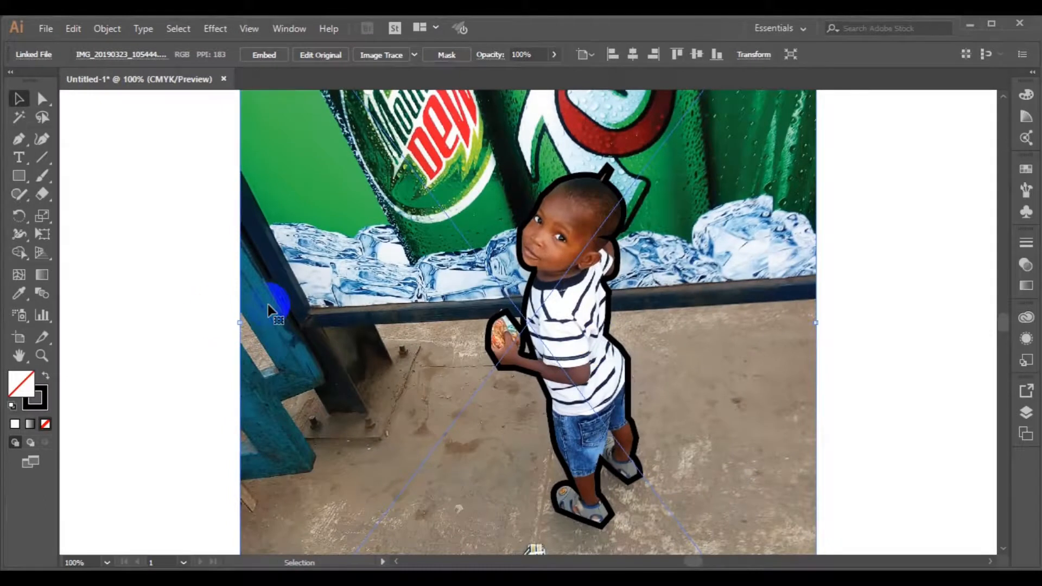
click(162, 314)
Select the boy's outline together with the photo and make a clipping mask from them.
drag(520, 372, 521, 338)
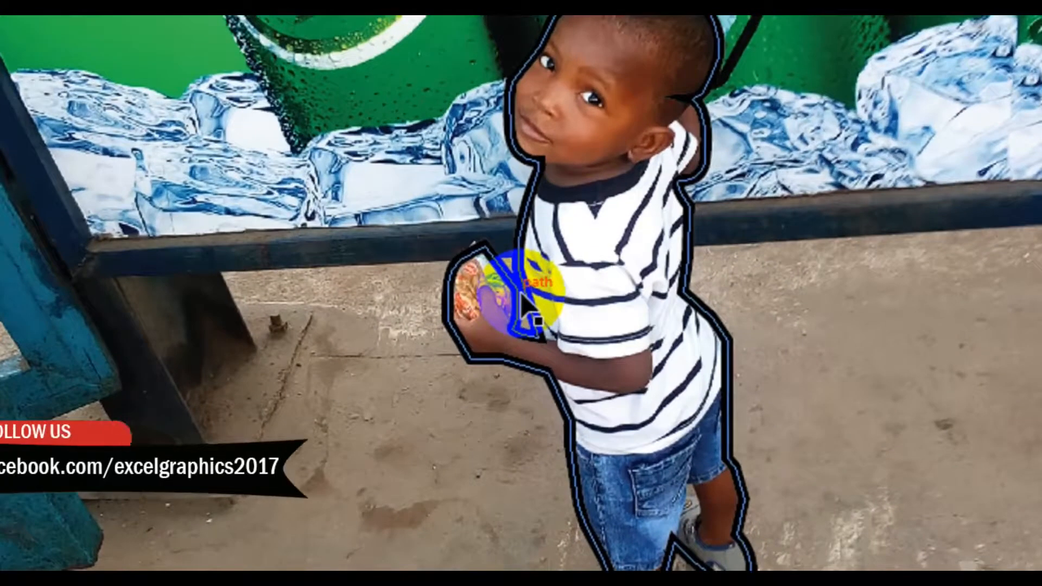
click(522, 336)
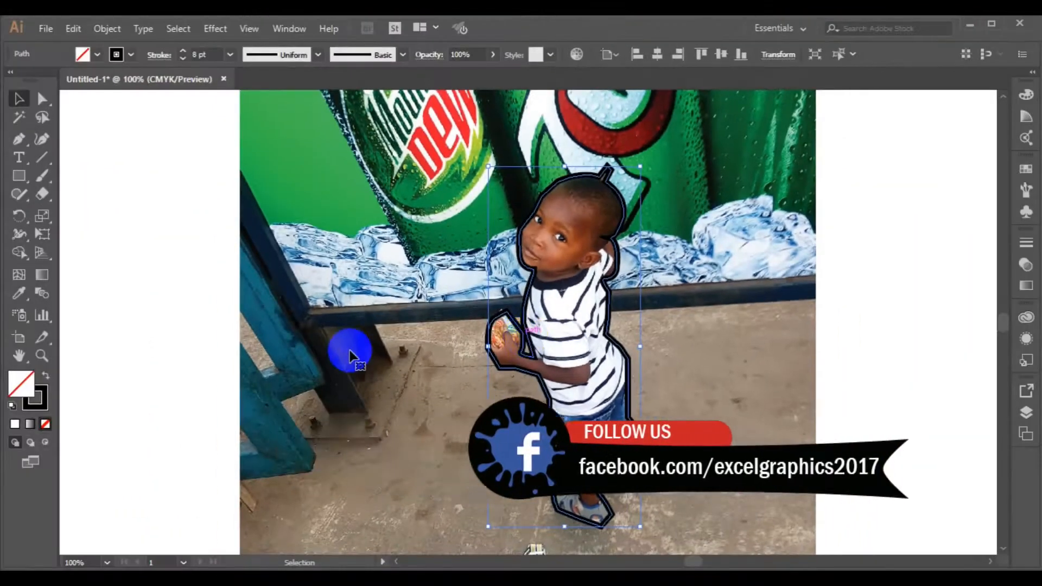
shift+click(349, 354)
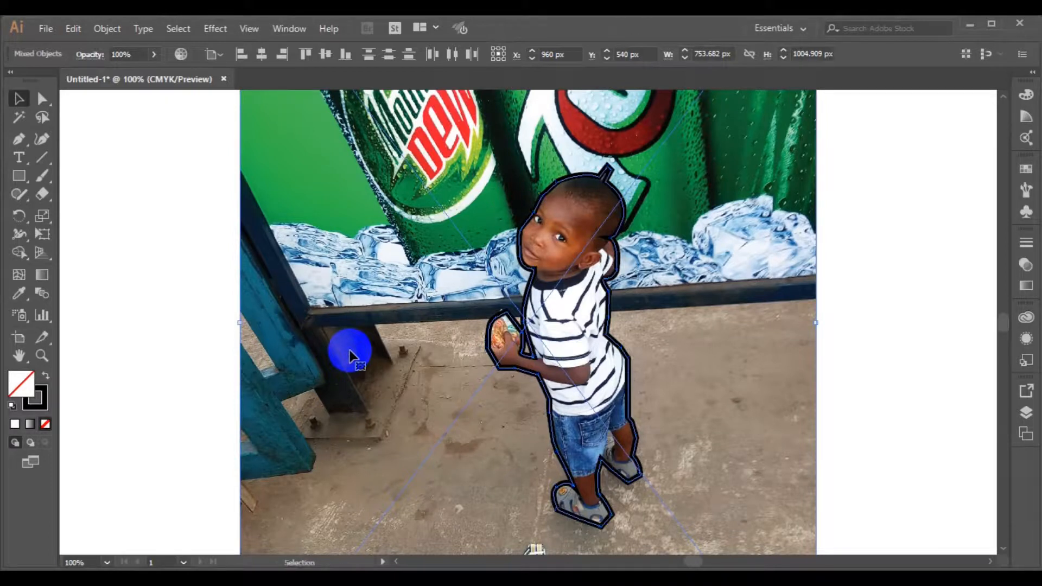
right_click(524, 316)
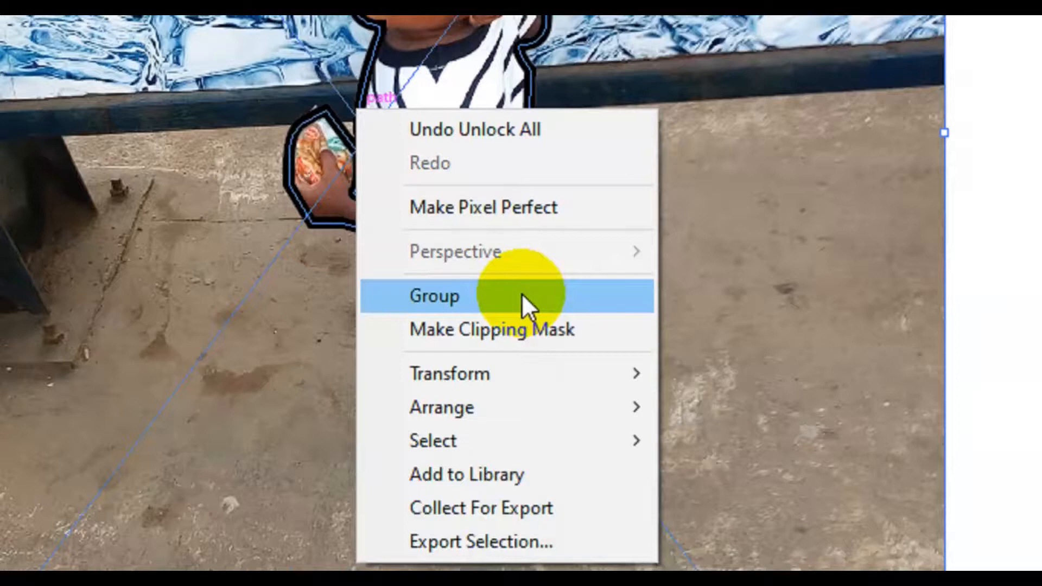
click(494, 335)
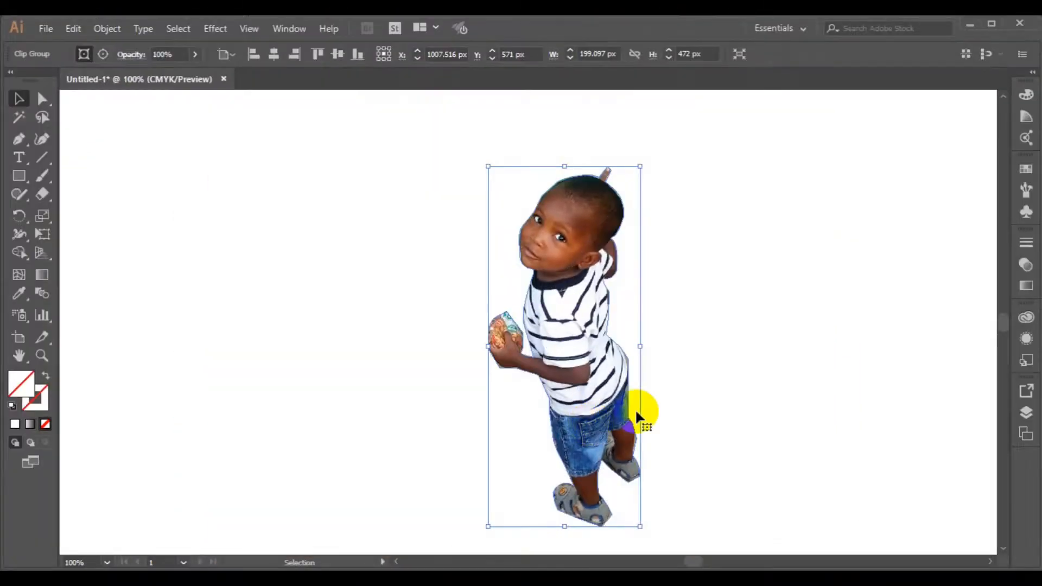
click(728, 357)
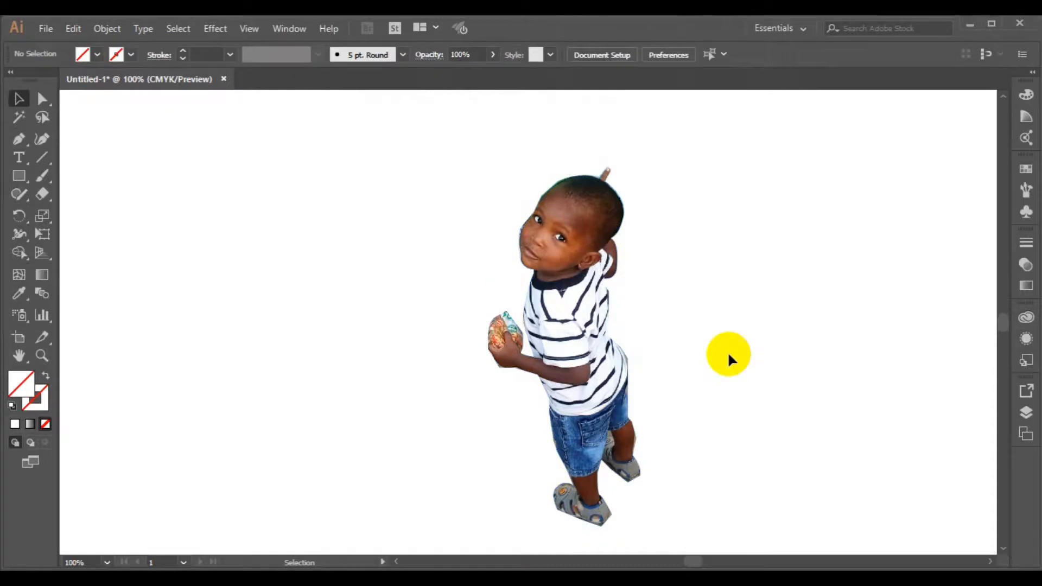
key(ctrl+minus)
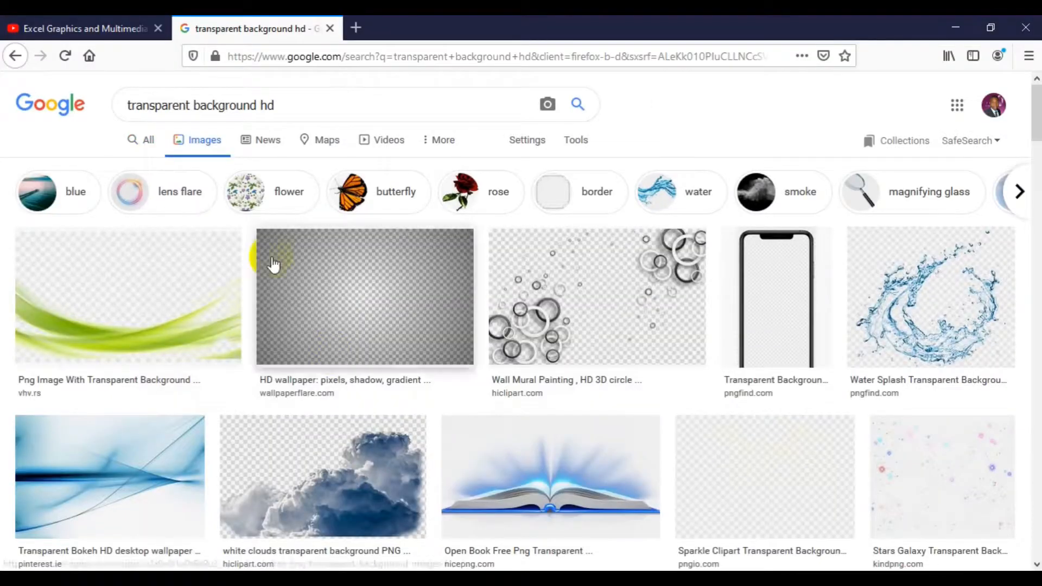
Switch to the open YouTube page in the browser and look through the channel's uploaded videos.
click(124, 25)
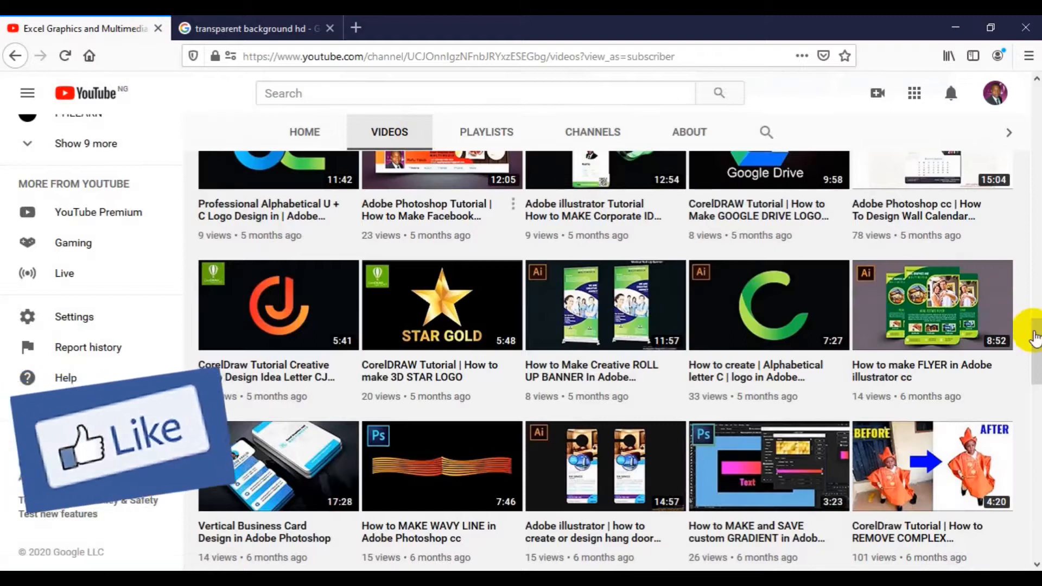
drag(1033, 326, 1037, 125)
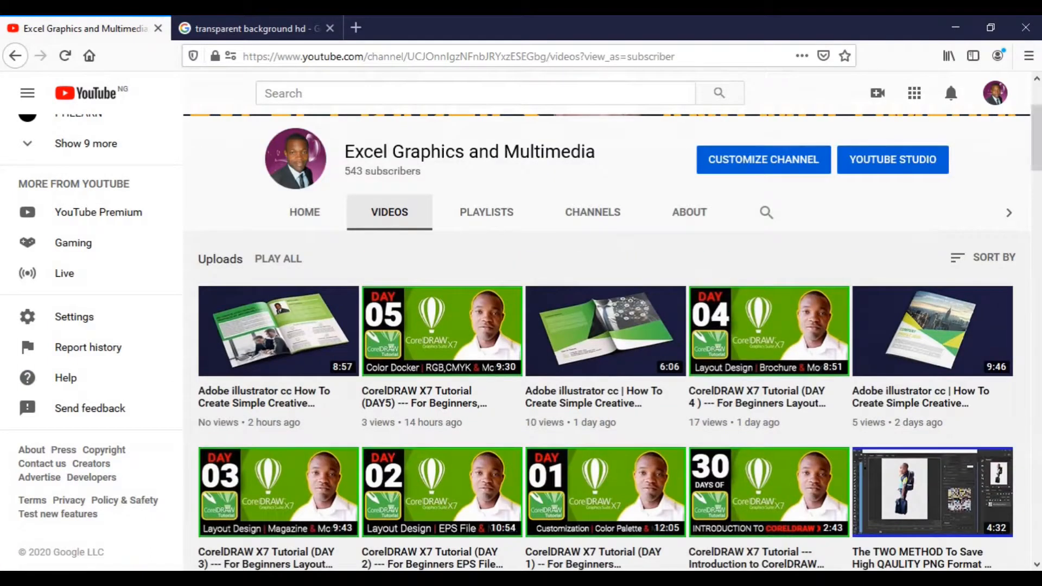